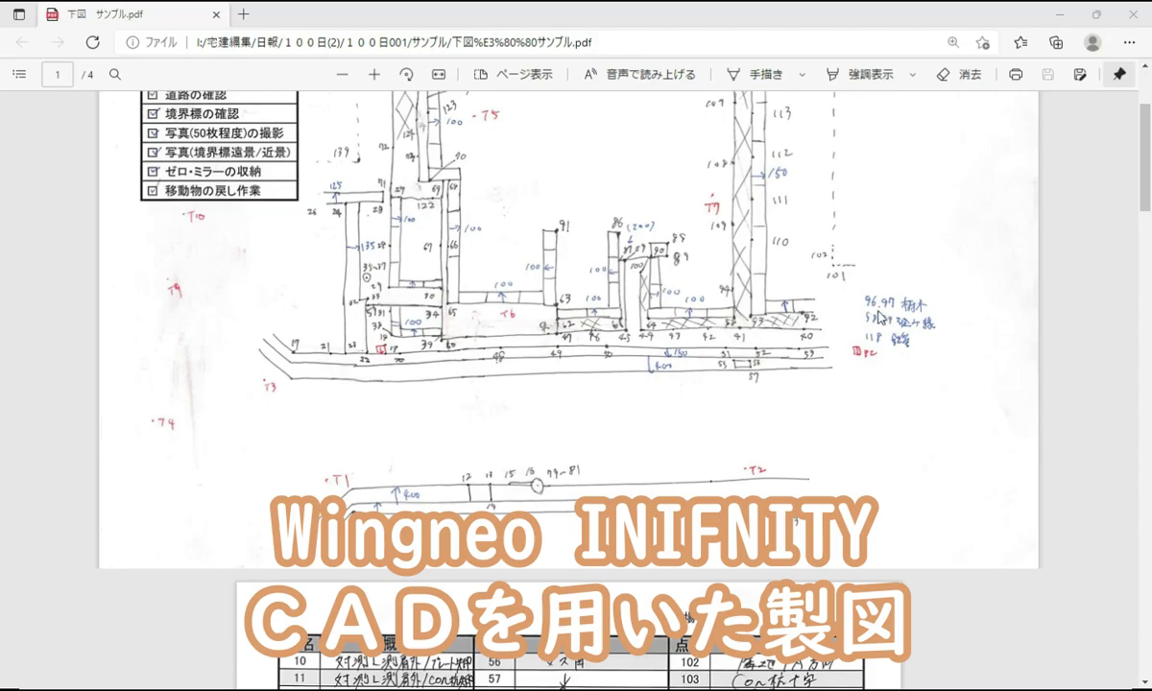
- Switch to INFINITY CAD and draw the neighbour's block wall as a continuous line through plot marks 115, 114, 113, 112, 111, 110, 93 and 92
scroll(849, 319, up, 3)
click(1060, 14)
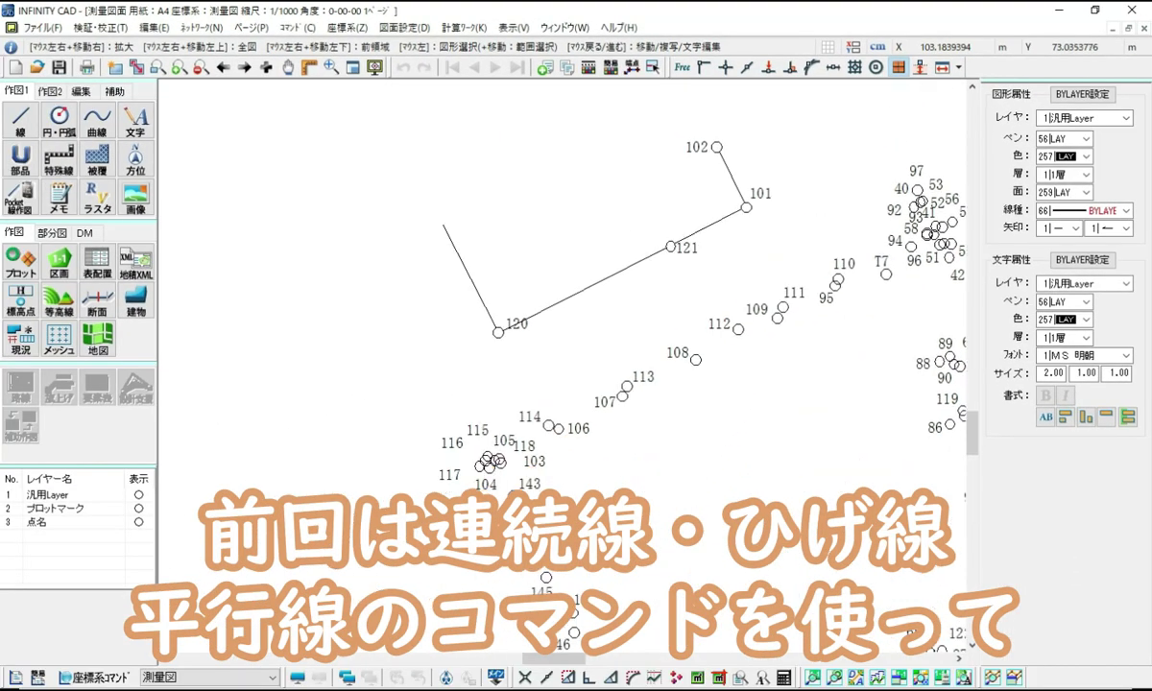
scroll(484, 470, up, 3)
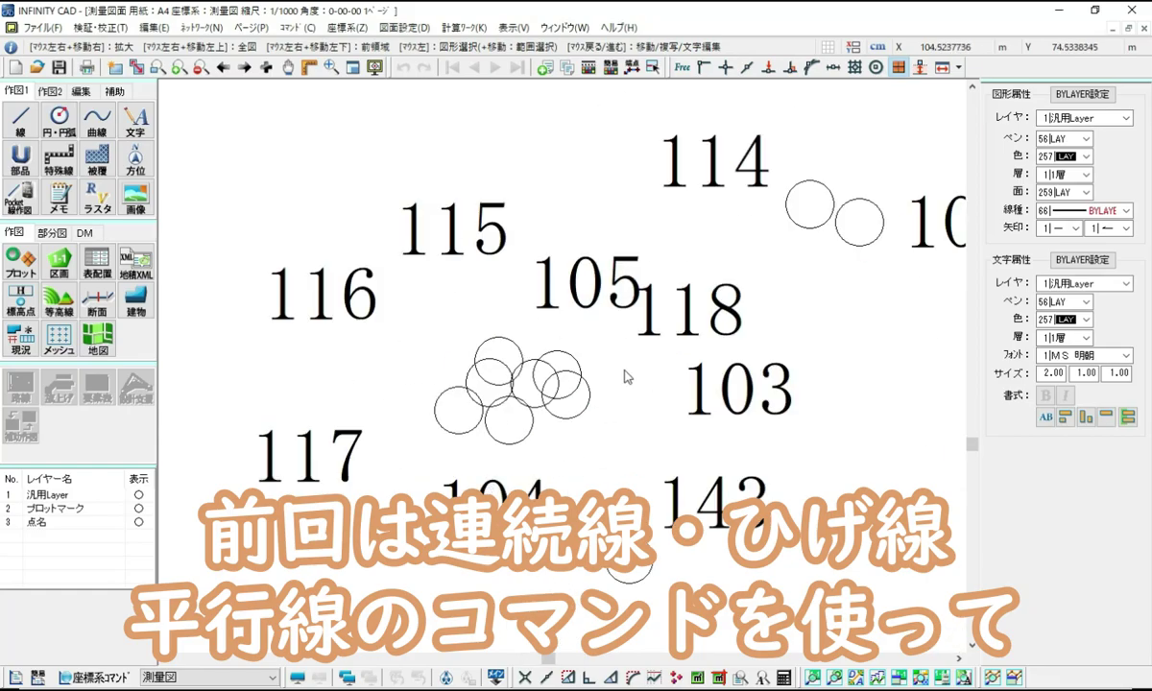
click(19, 120)
click(198, 111)
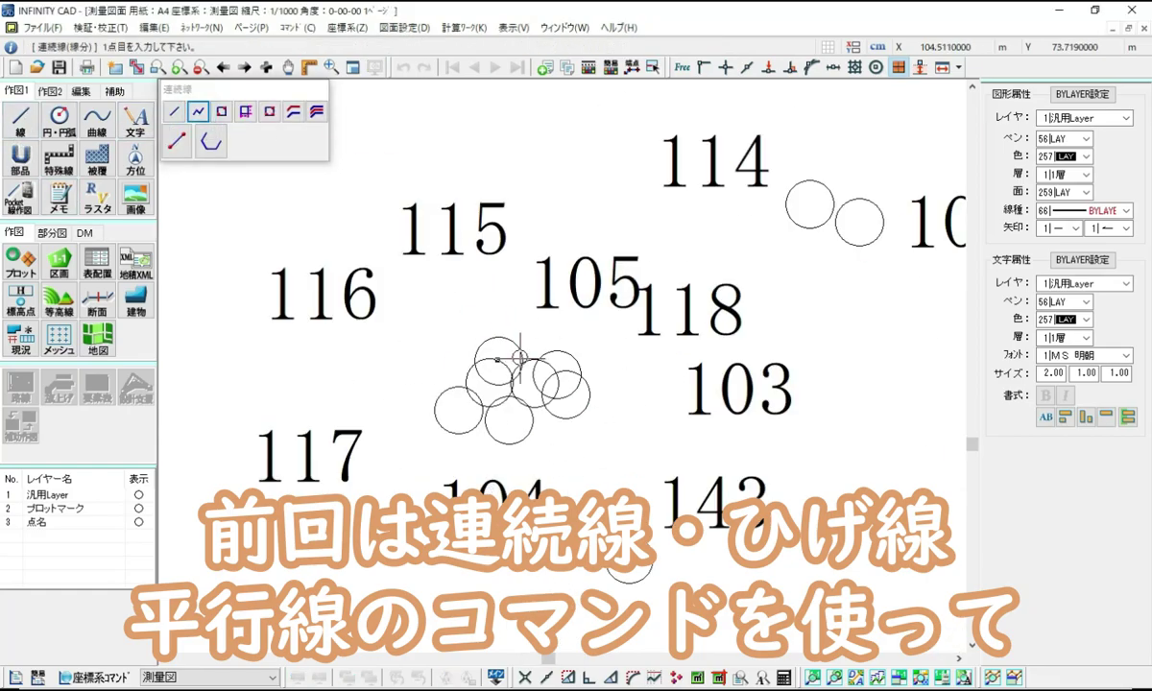
scroll(497, 359, up, 2)
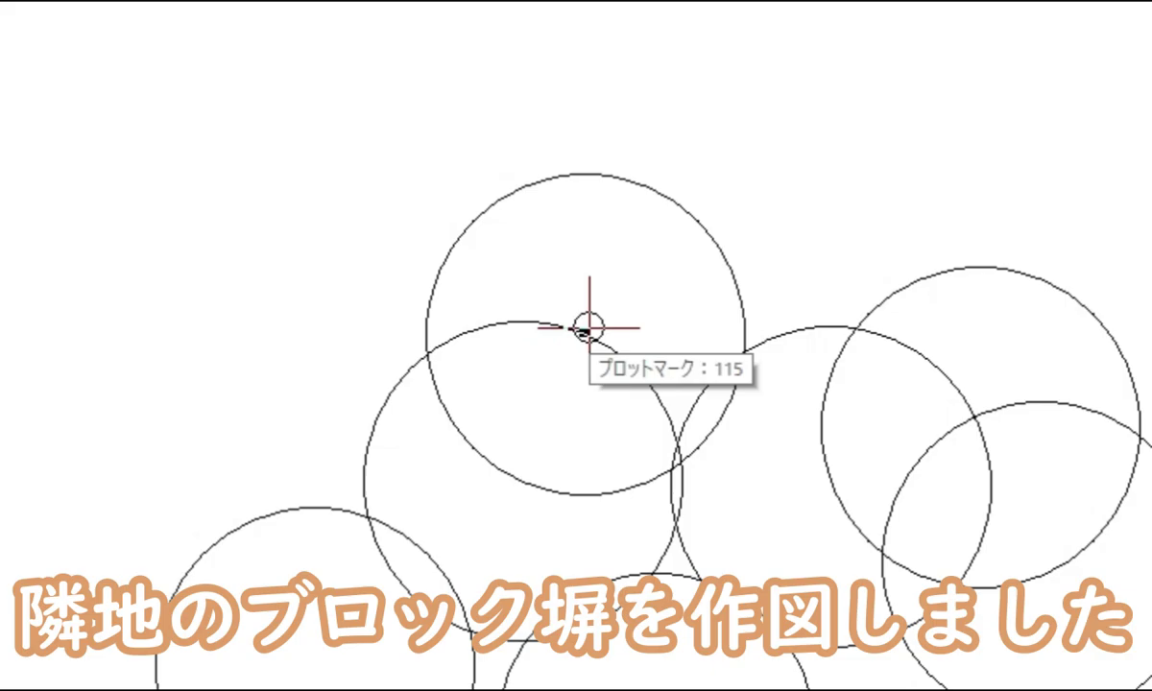
click(588, 327)
scroll(959, 142, down, 5)
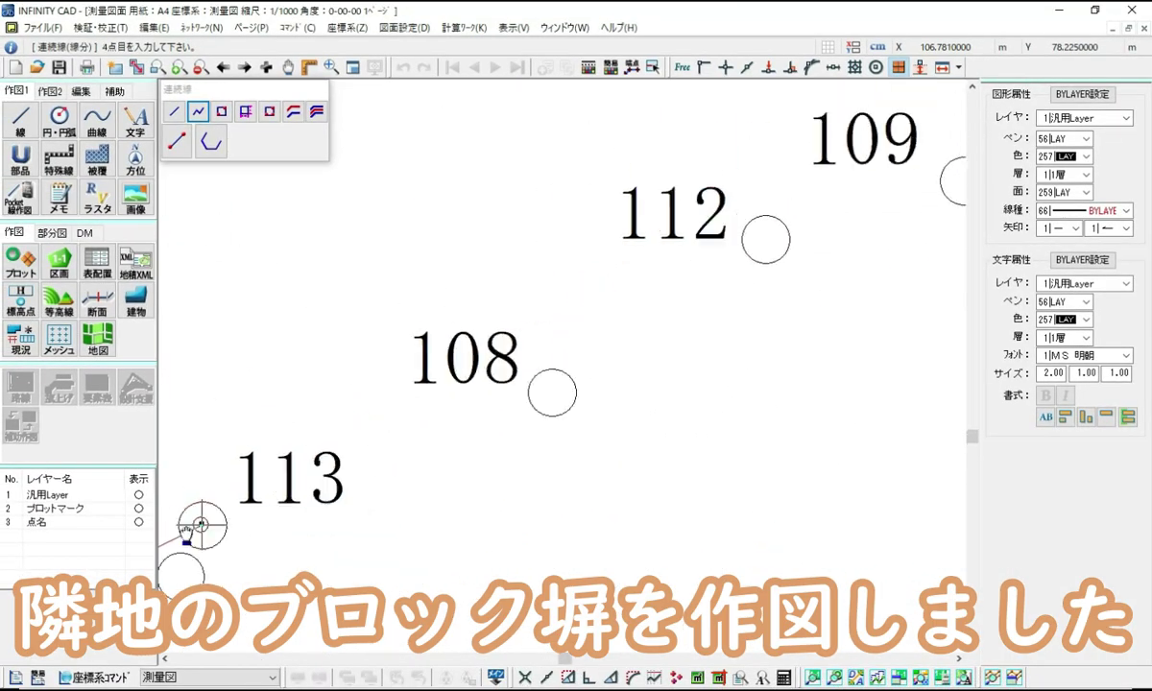
scroll(614, 316, up, 2)
click(476, 619)
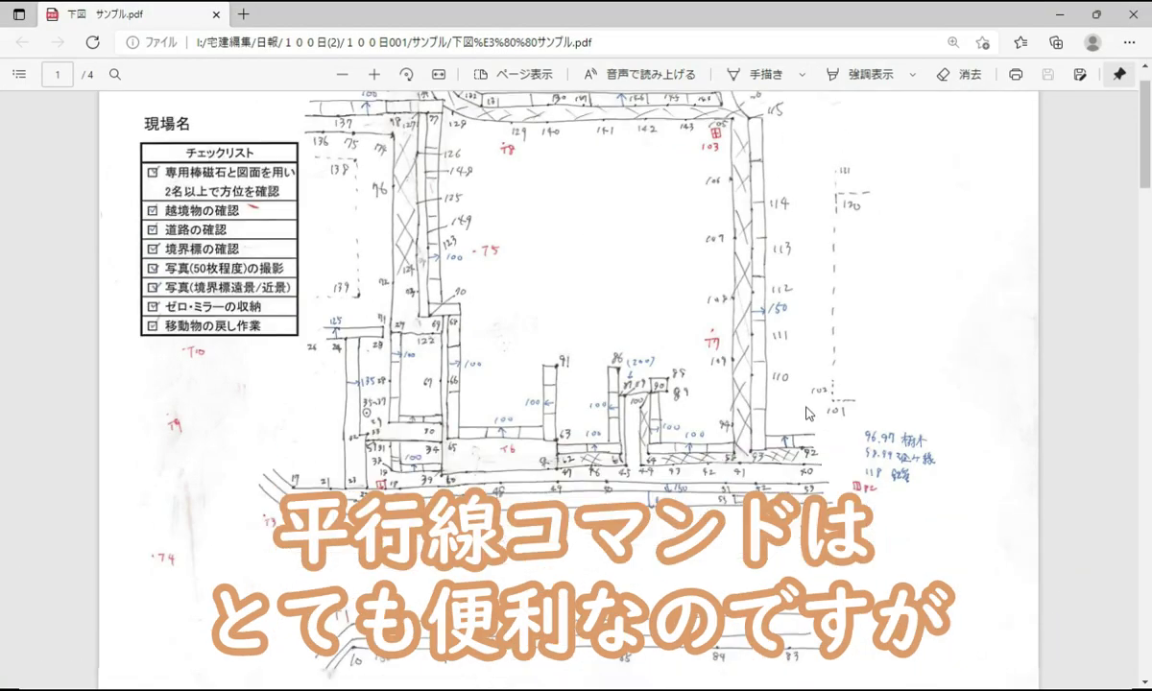
click(490, 624)
scroll(628, 336, up, 2)
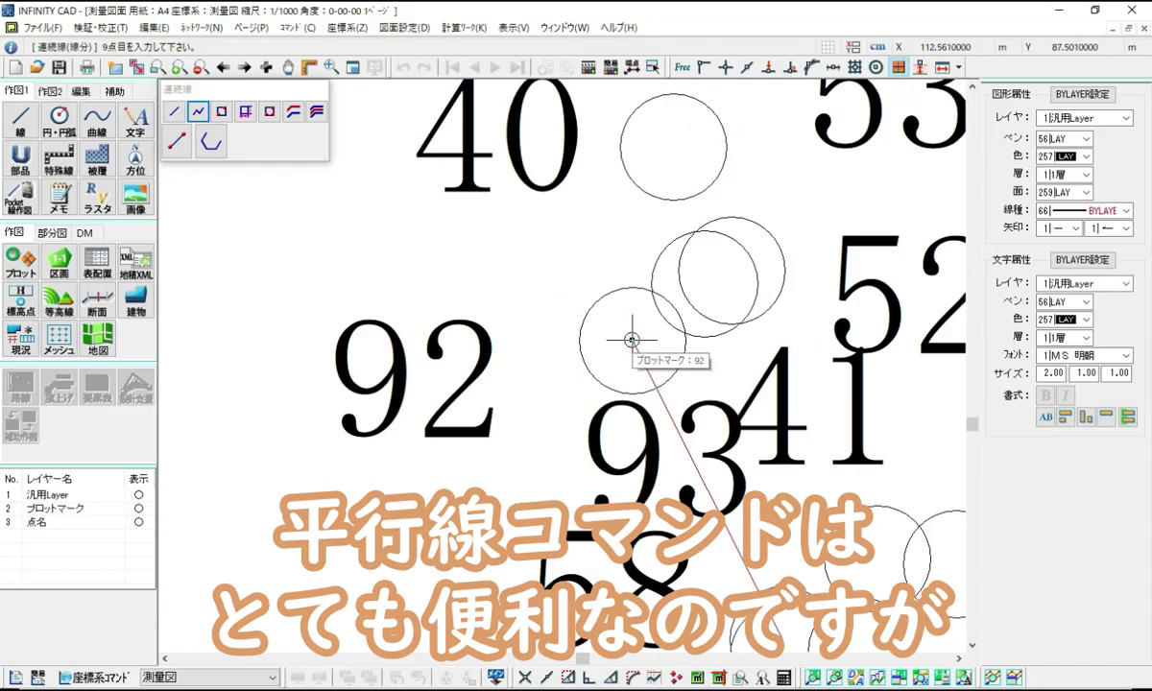
- Extend the wall line beyond plot mark 92 with a freely placed whisker line (ひげ線), with right-angle fixing off
key(F5)
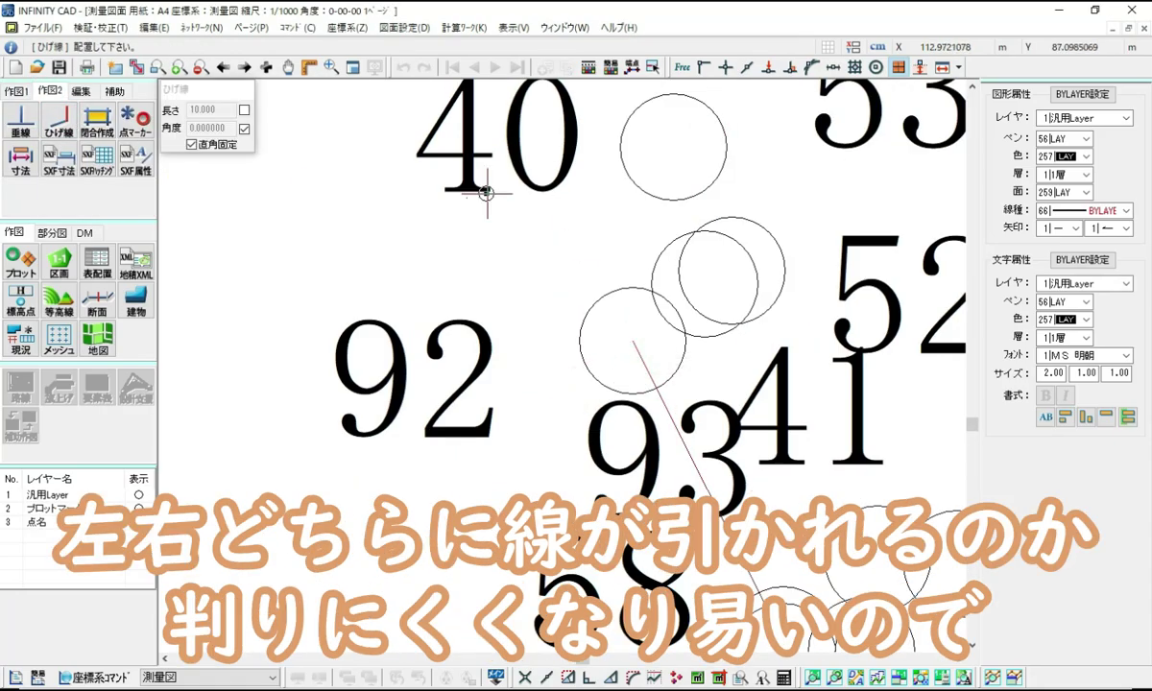
scroll(579, 226, down, 2)
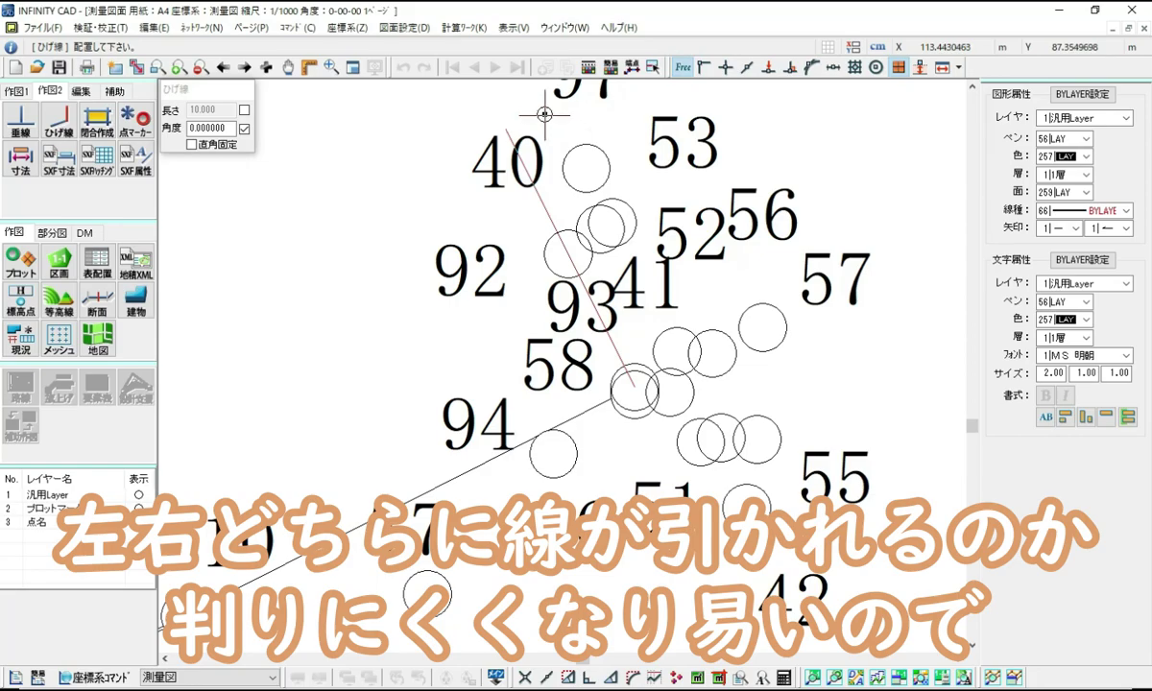
click(506, 128)
scroll(513, 255, down, 3)
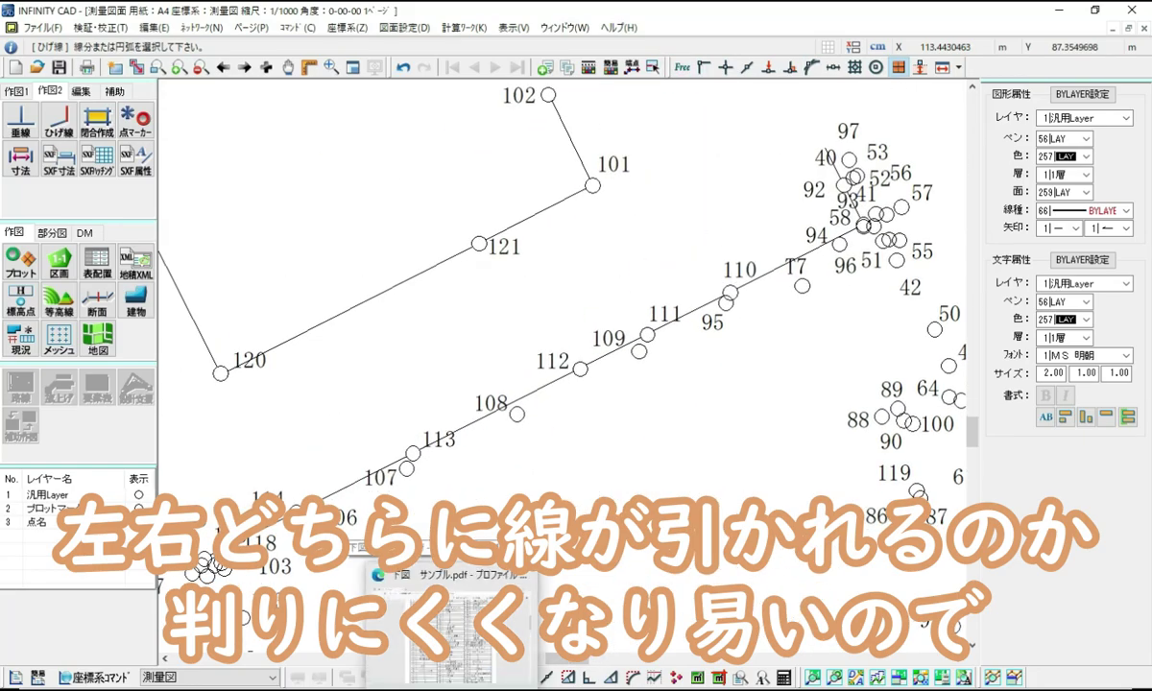
- Check the field sketch, then draw a parallel line 0.1500 on the right side, following the wall from its extended end to plot mark 115
click(419, 586)
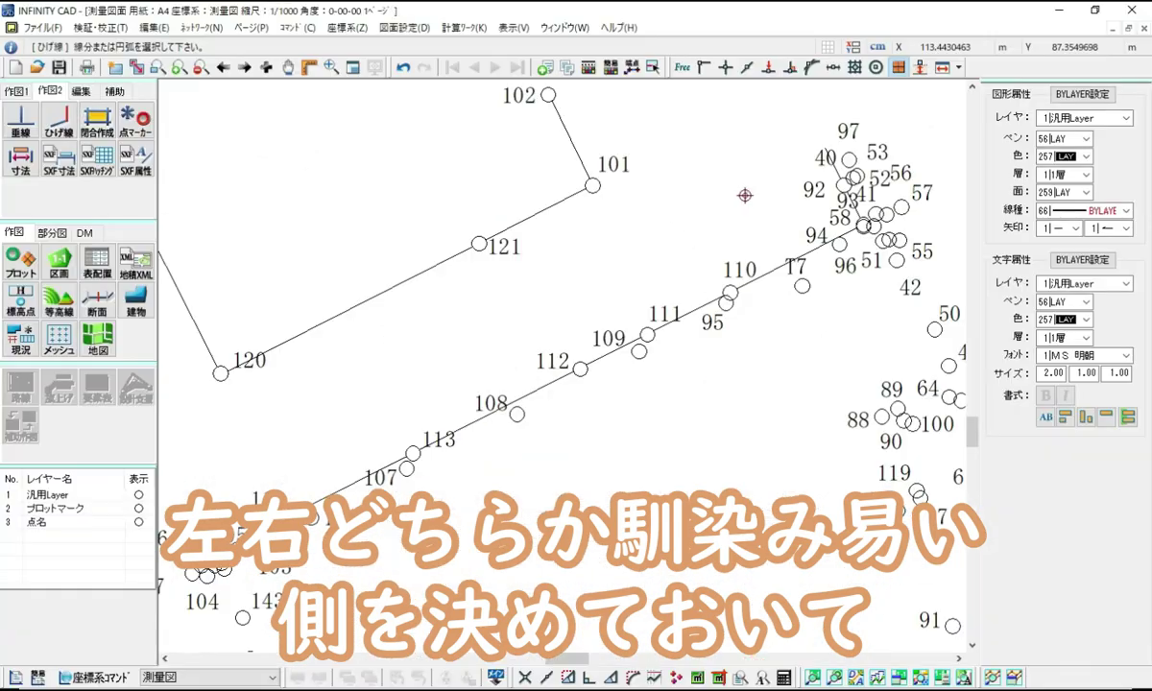
click(15, 120)
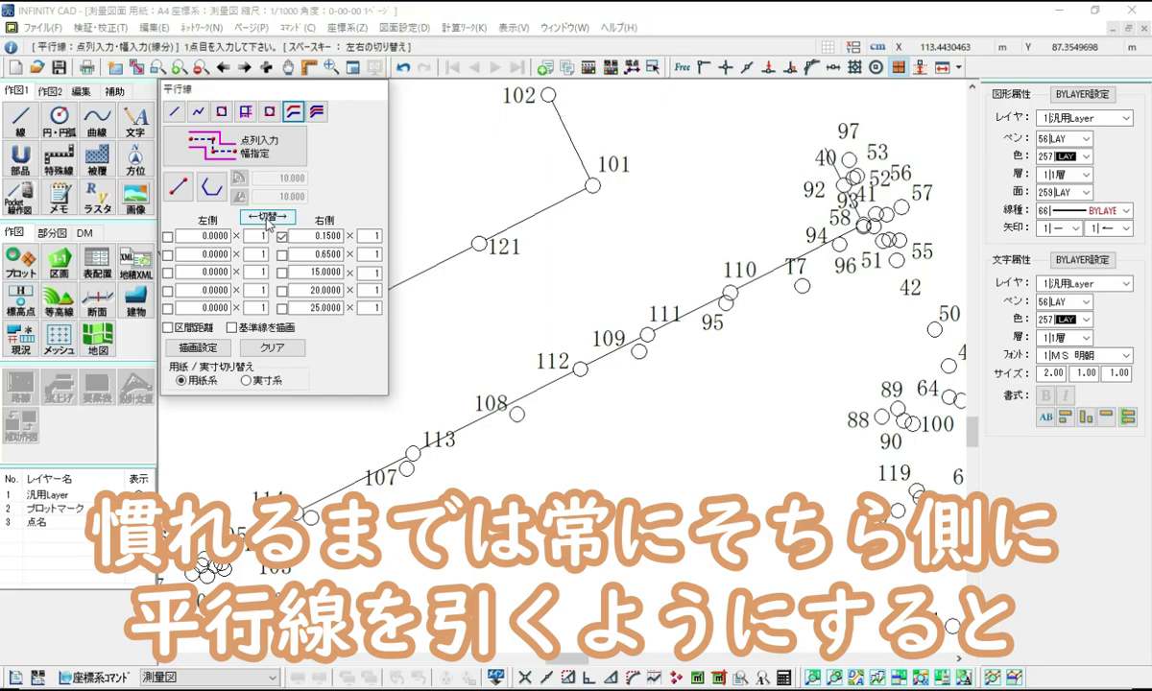
click(267, 218)
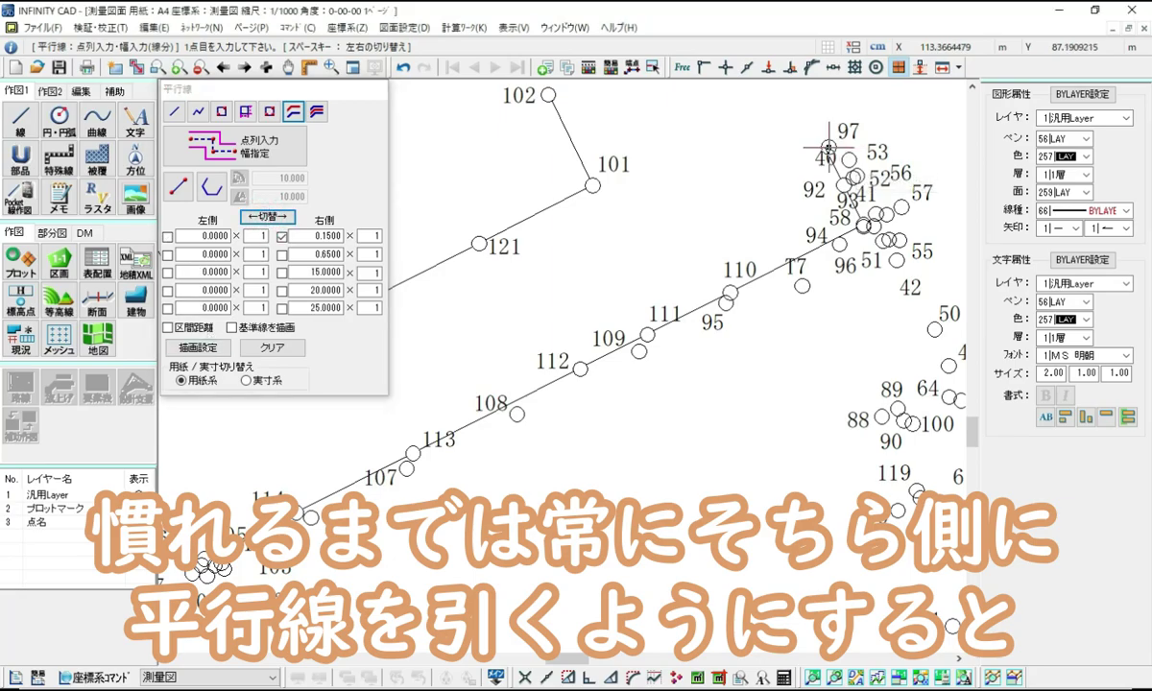
scroll(829, 146, up, 2)
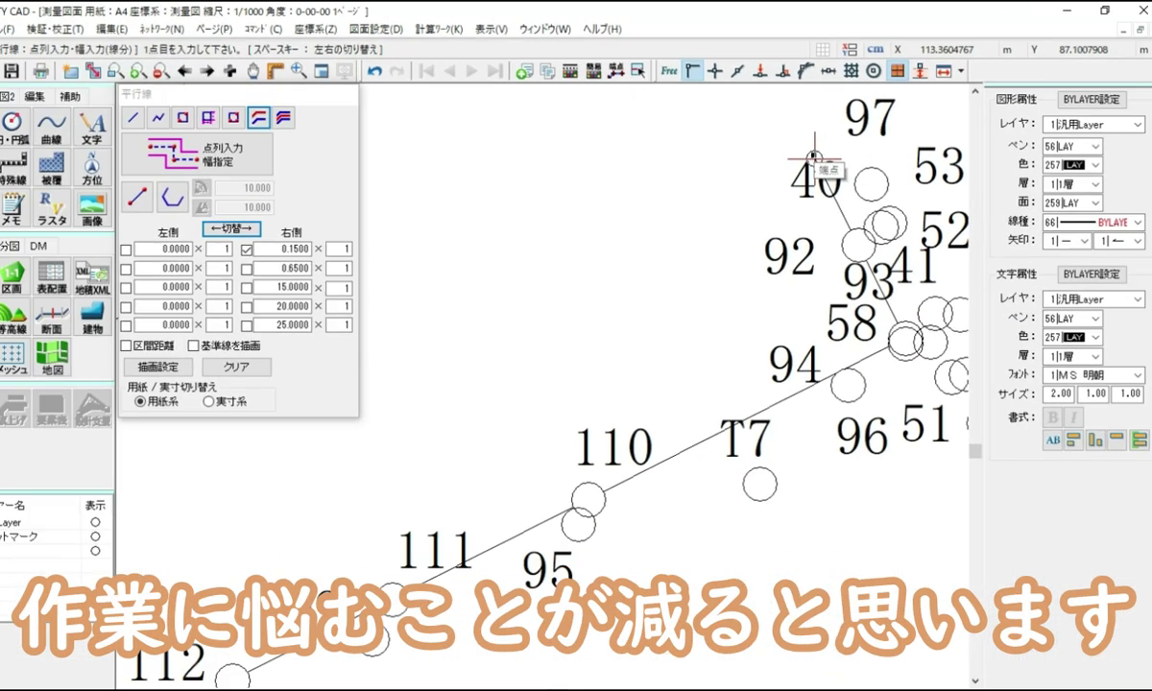
scroll(819, 150, up, 2)
click(818, 150)
click(784, 390)
click(656, 265)
click(766, 300)
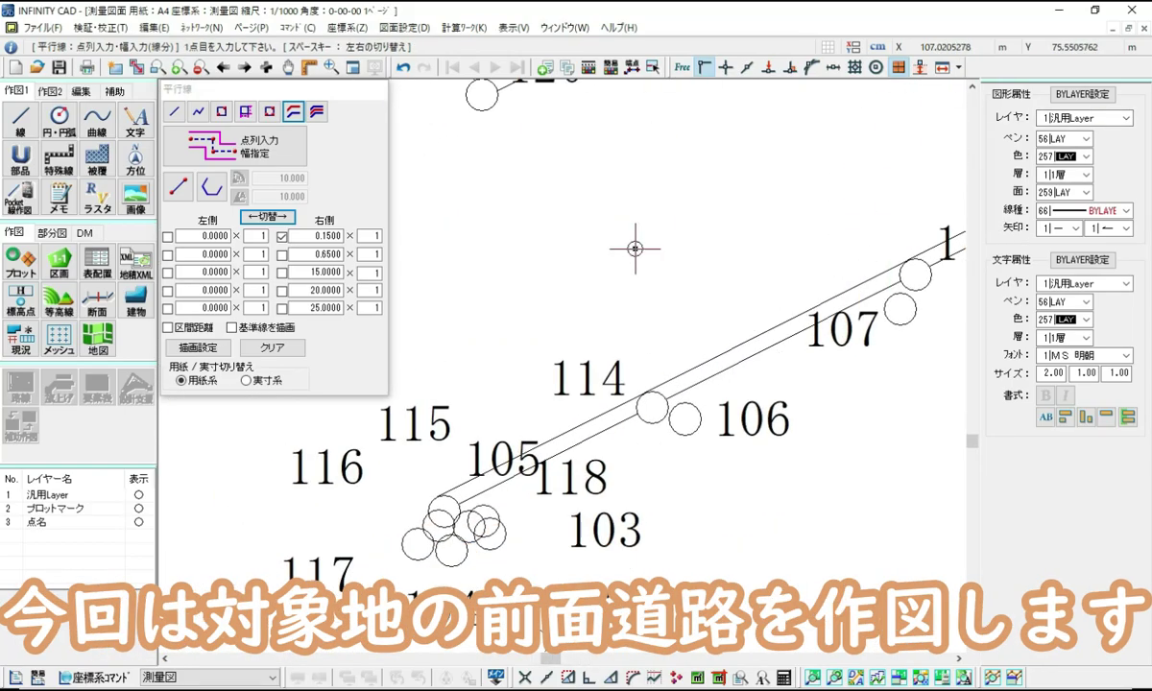
key(Escape)
- Examine the road edge lines in the field sketch PDF and in the survey drawing 現況測量図・サンプル.pdf
scroll(629, 294, down, 3)
scroll(501, 291, up, 4)
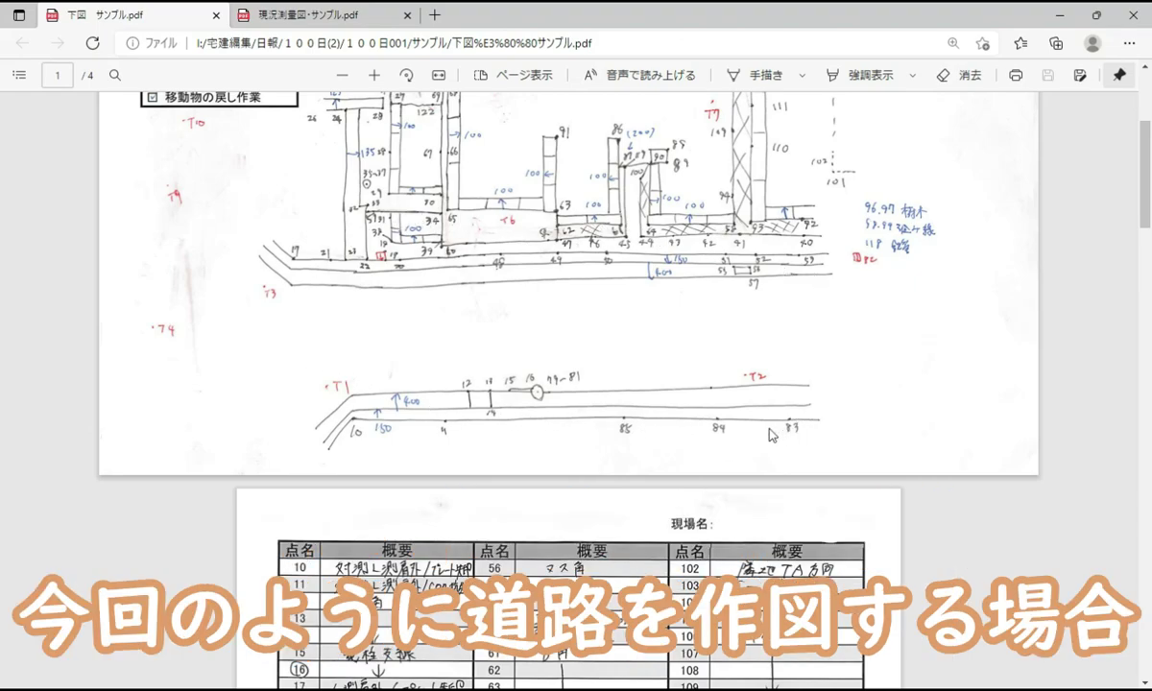
drag(511, 394, 551, 390)
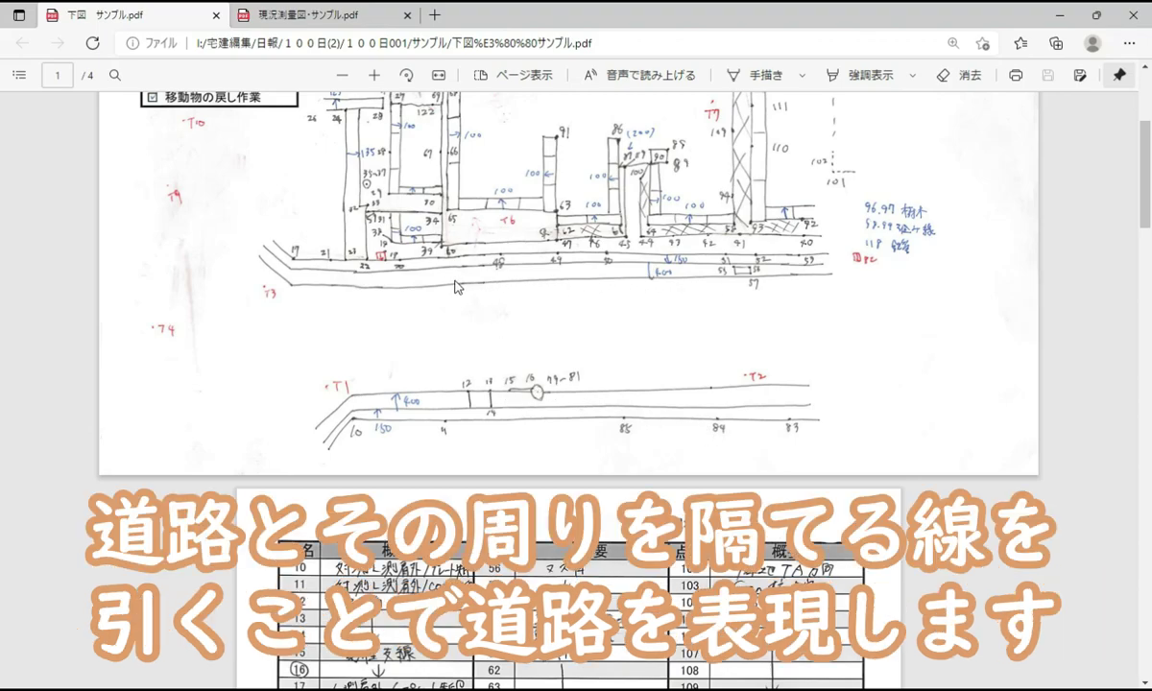
click(337, 19)
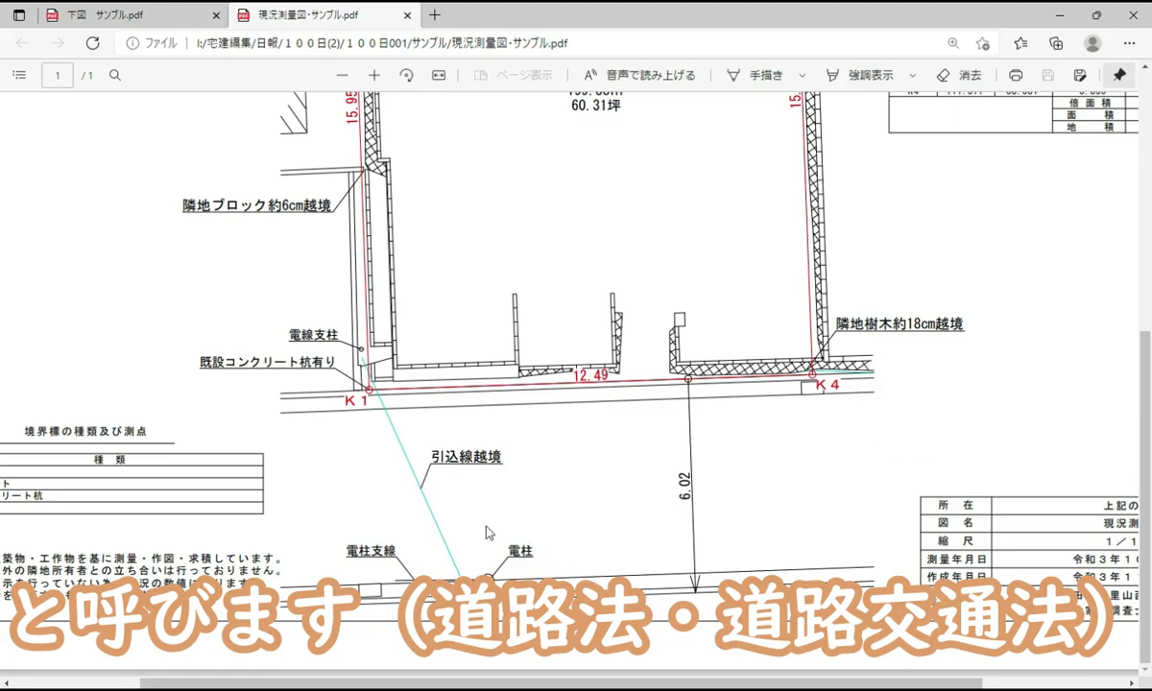
- Return to 下図 サンプル.pdf and check the descriptions of points 48 to 53 in the point list
click(101, 13)
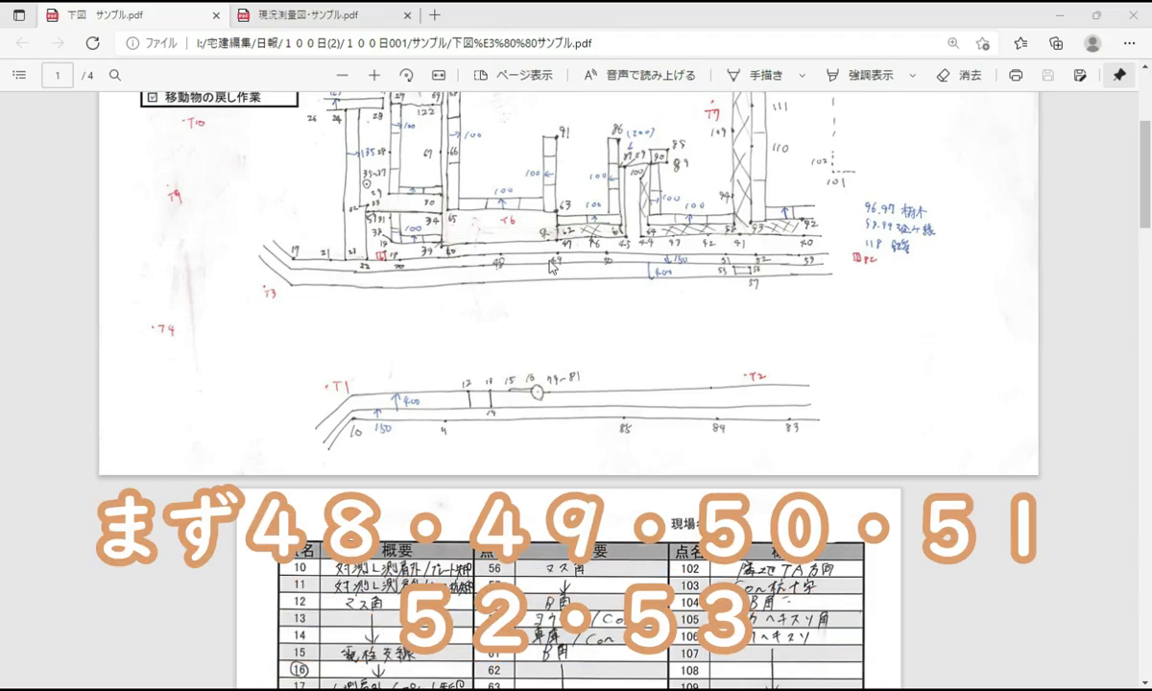
scroll(743, 240, down, 8)
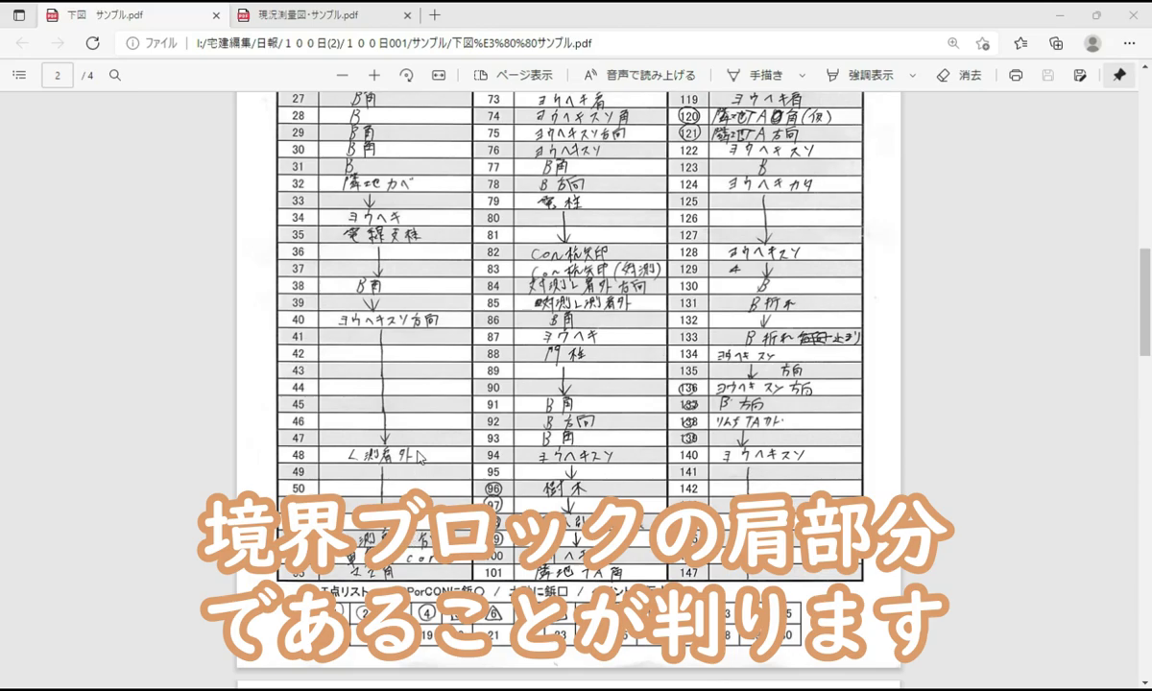
scroll(418, 458, up, 10)
scroll(419, 458, down, 5)
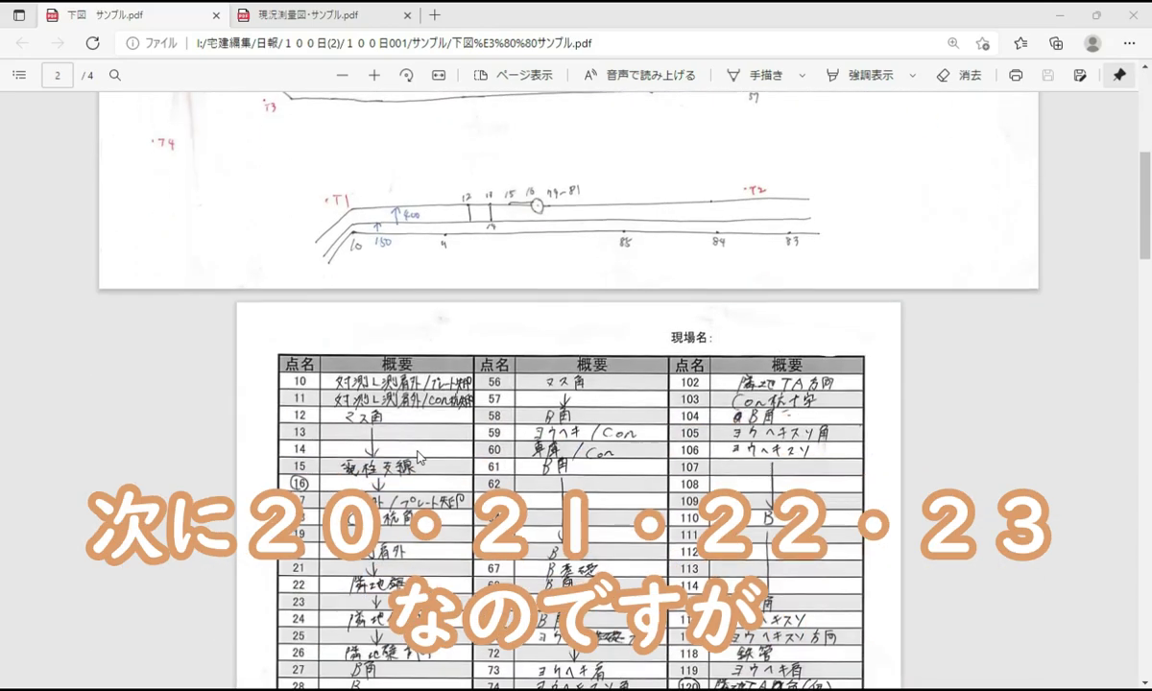
scroll(513, 291, up, 4)
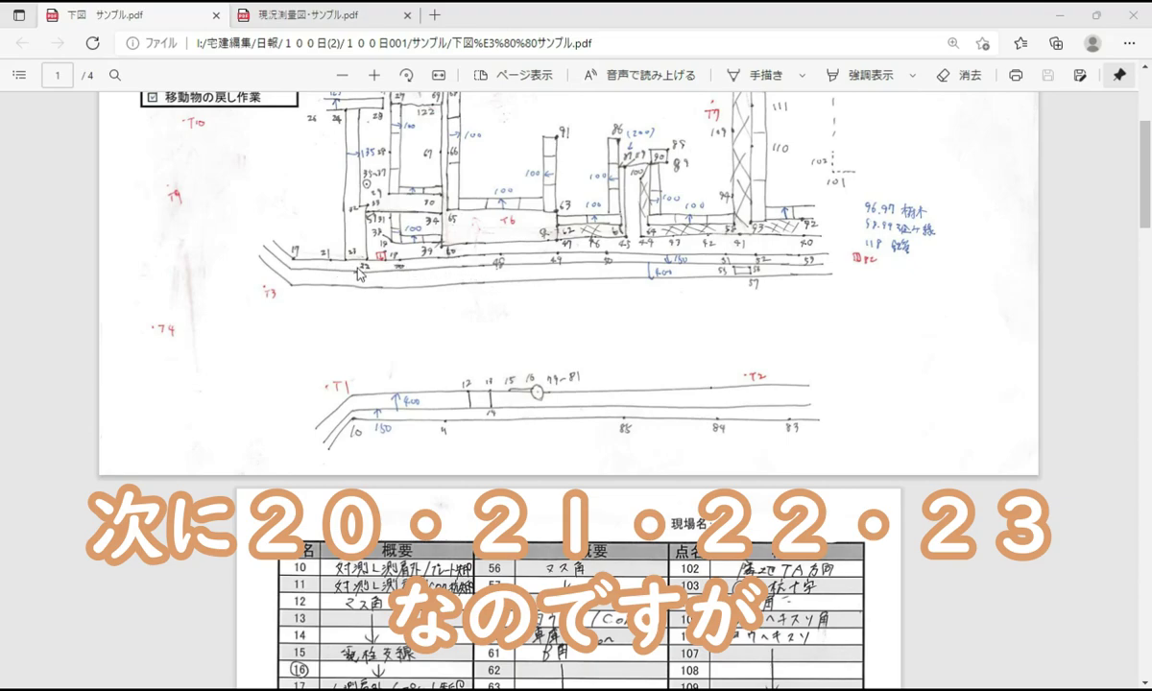
- Compare points 20 to 23 and 17 between the point list and the sketch to see which belong to the road edge
scroll(344, 269, down, 8)
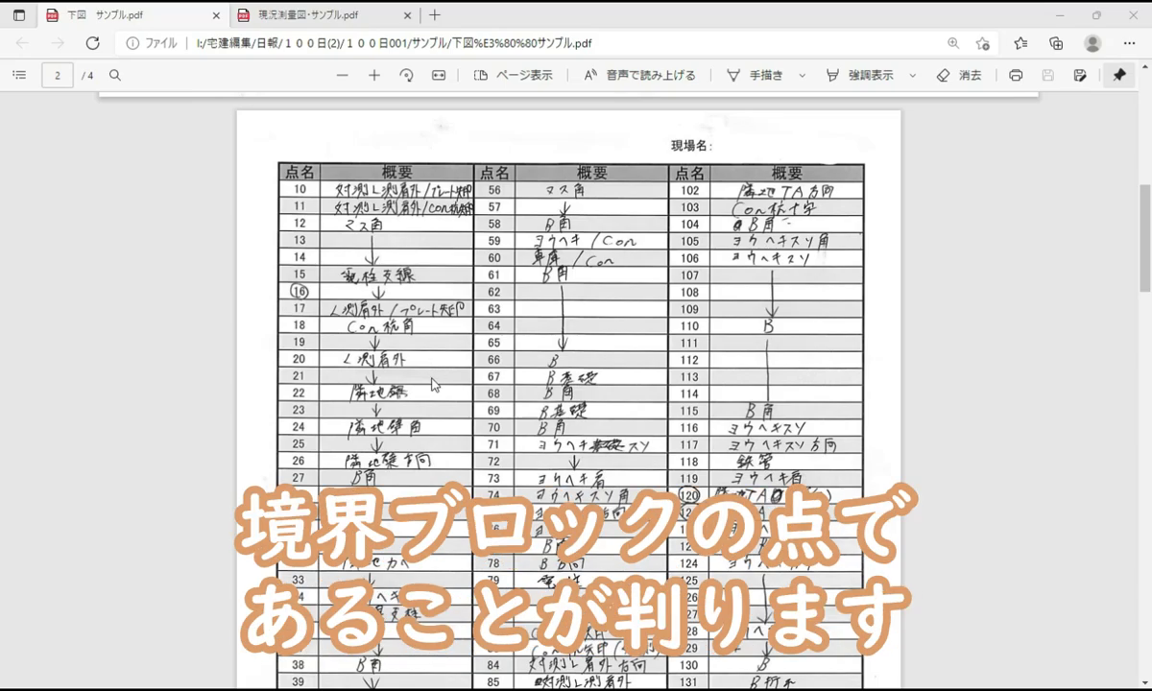
scroll(432, 385, up, 6)
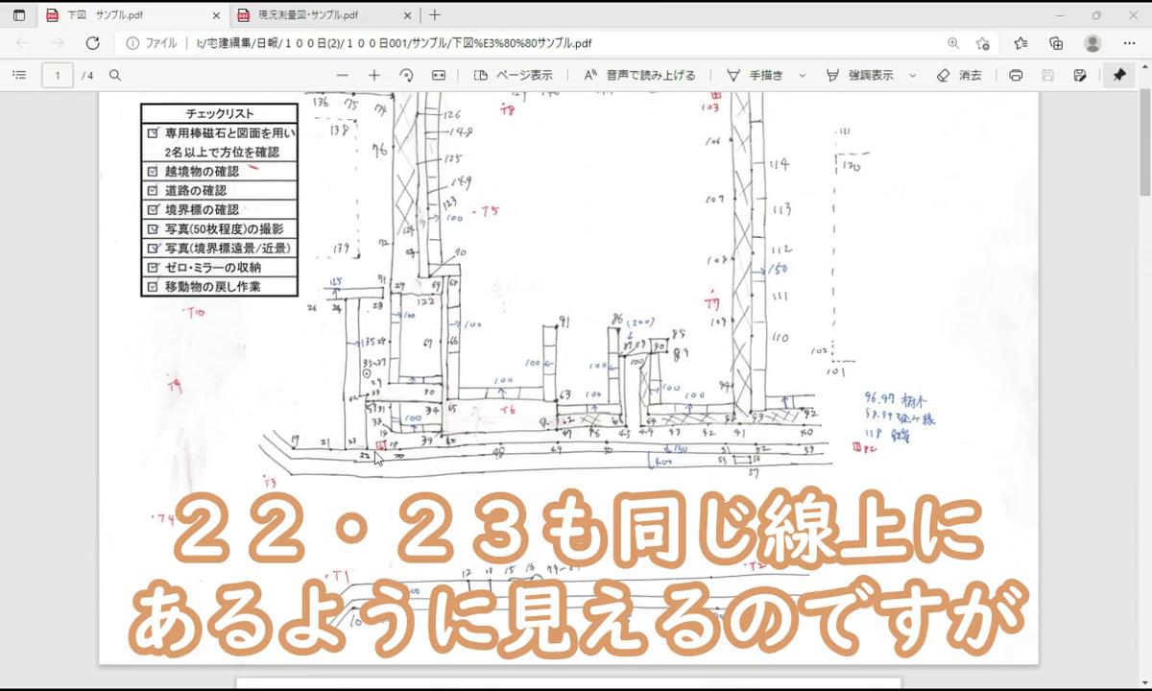
scroll(377, 459, down, 3)
scroll(378, 459, up, 1)
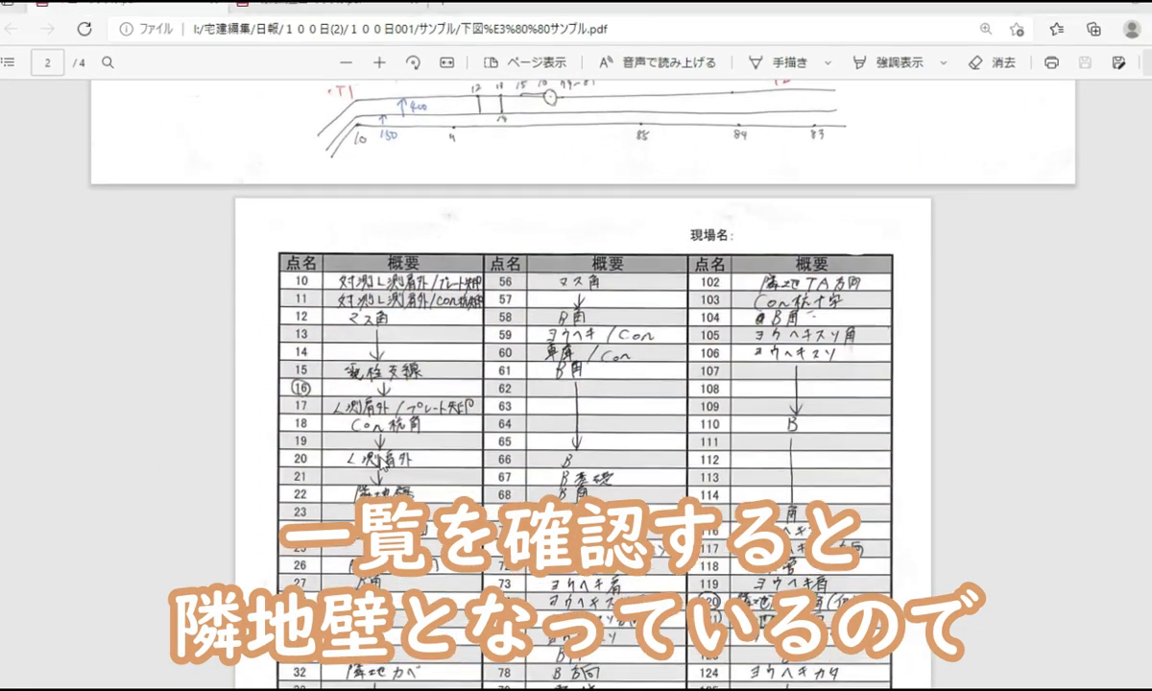
scroll(400, 461, down, 2)
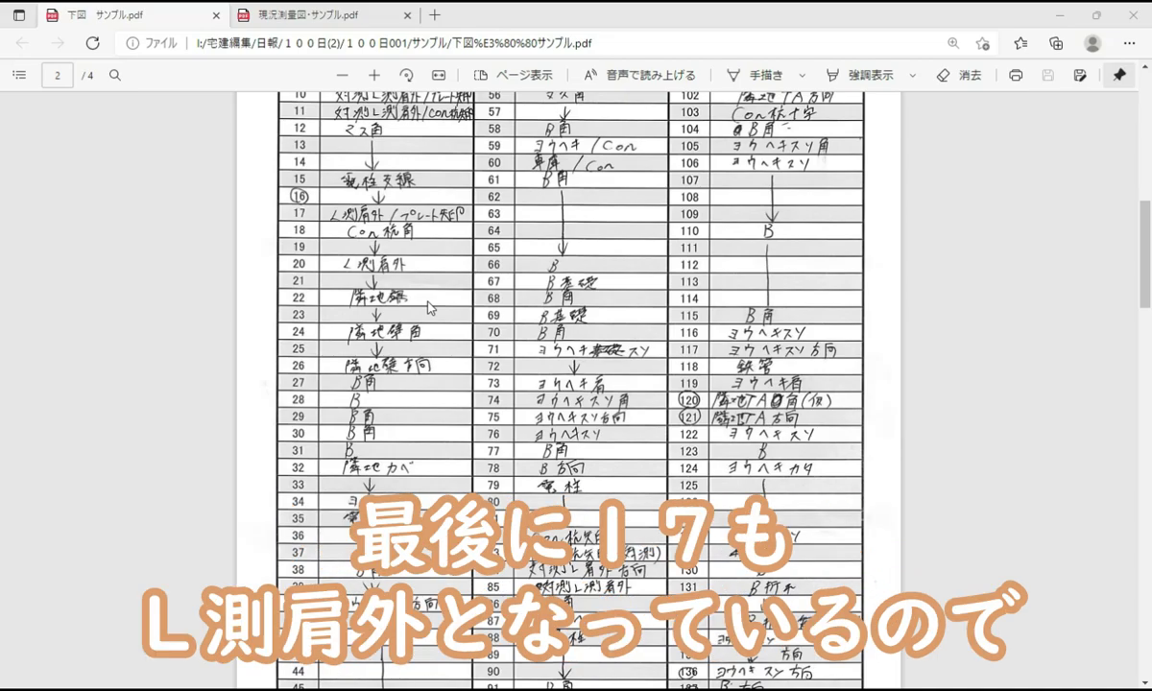
scroll(429, 308, up, 4)
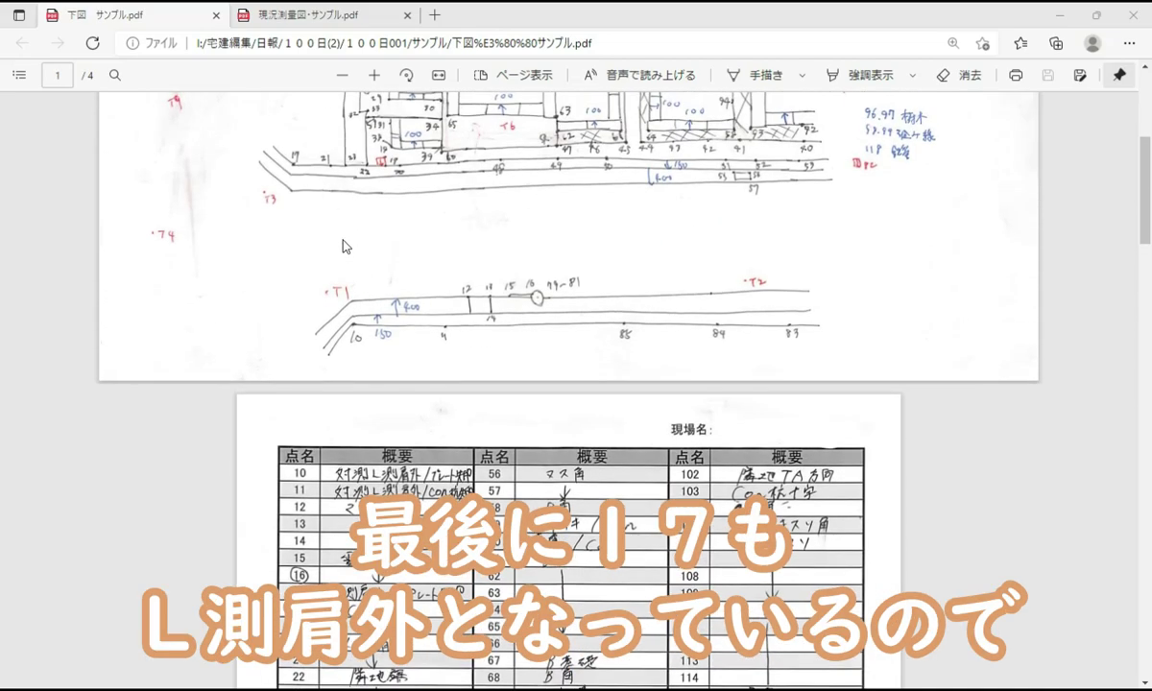
scroll(332, 233, down, 1)
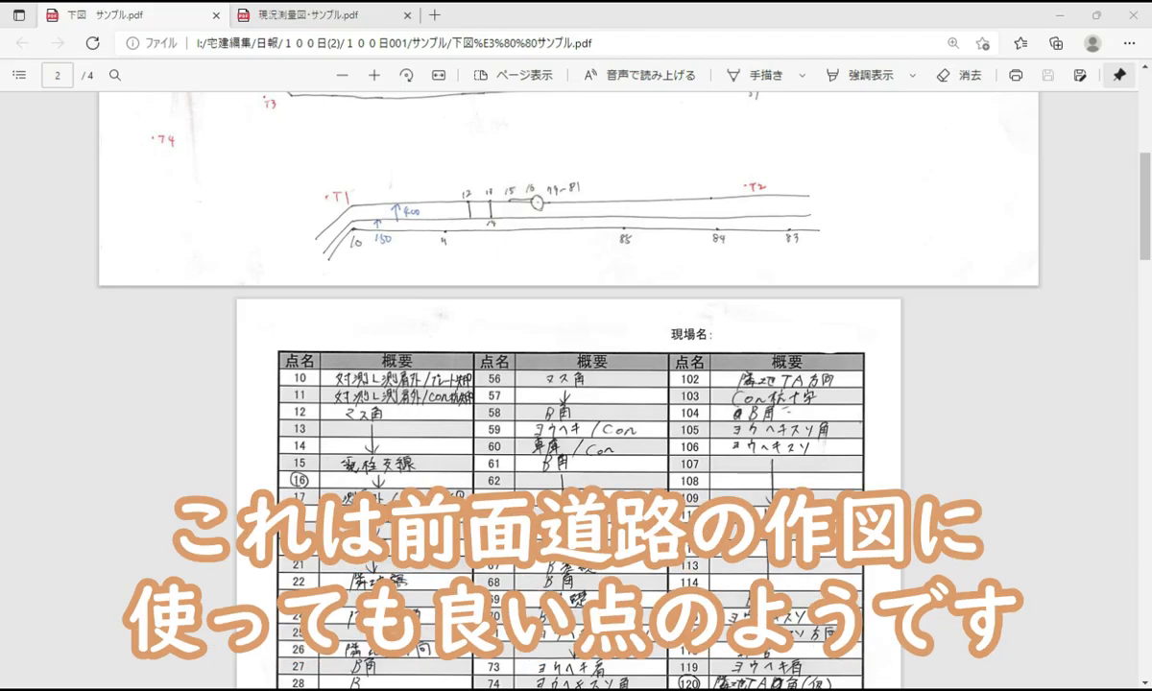
scroll(569, 384, up, 3)
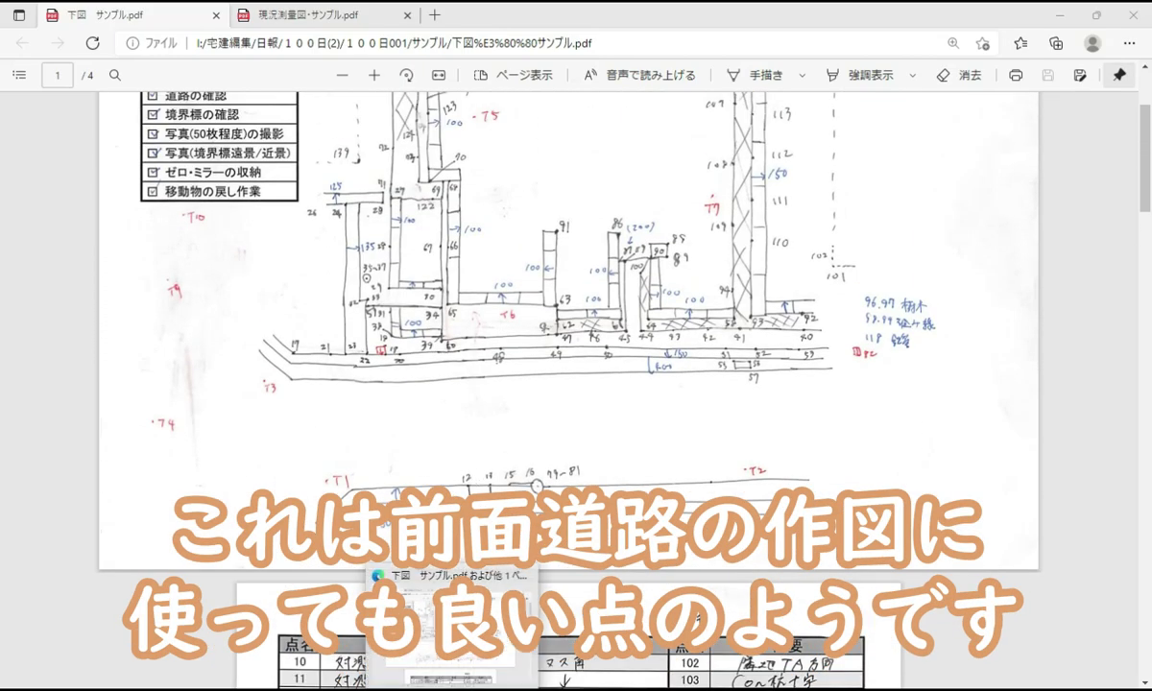
- Switch back to INFINITY CAD and draw a continuous line for the front road edge from plot mark 17 through 21 and 20 to 48
mouse_move(489, 688)
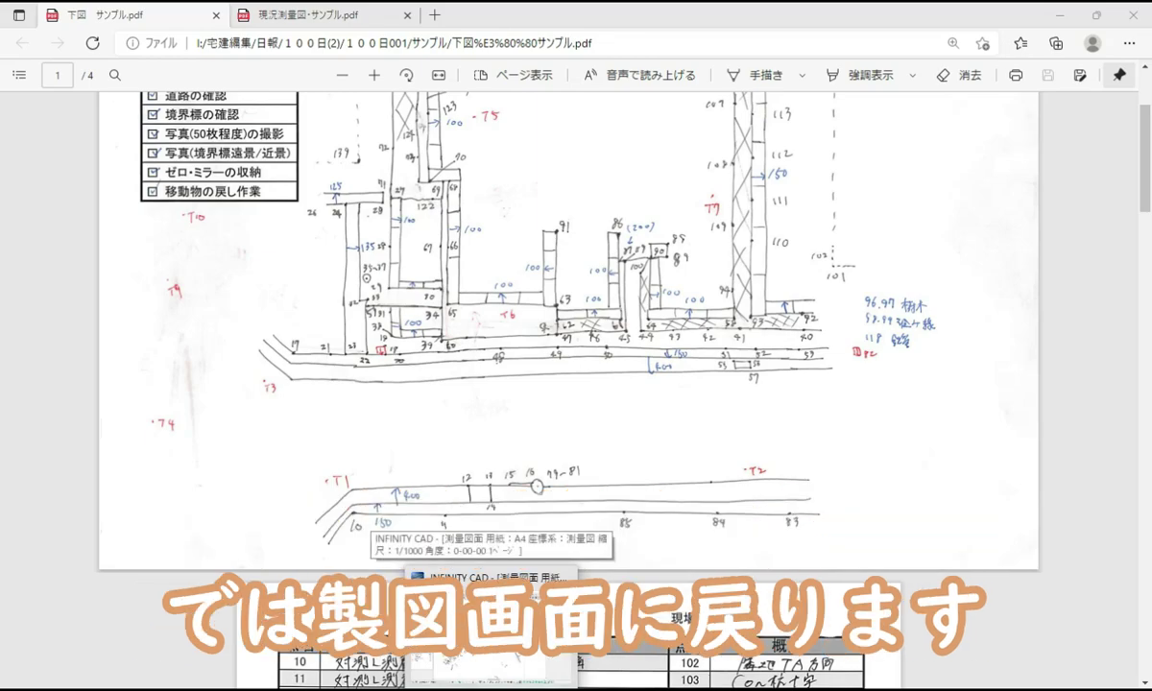
click(480, 629)
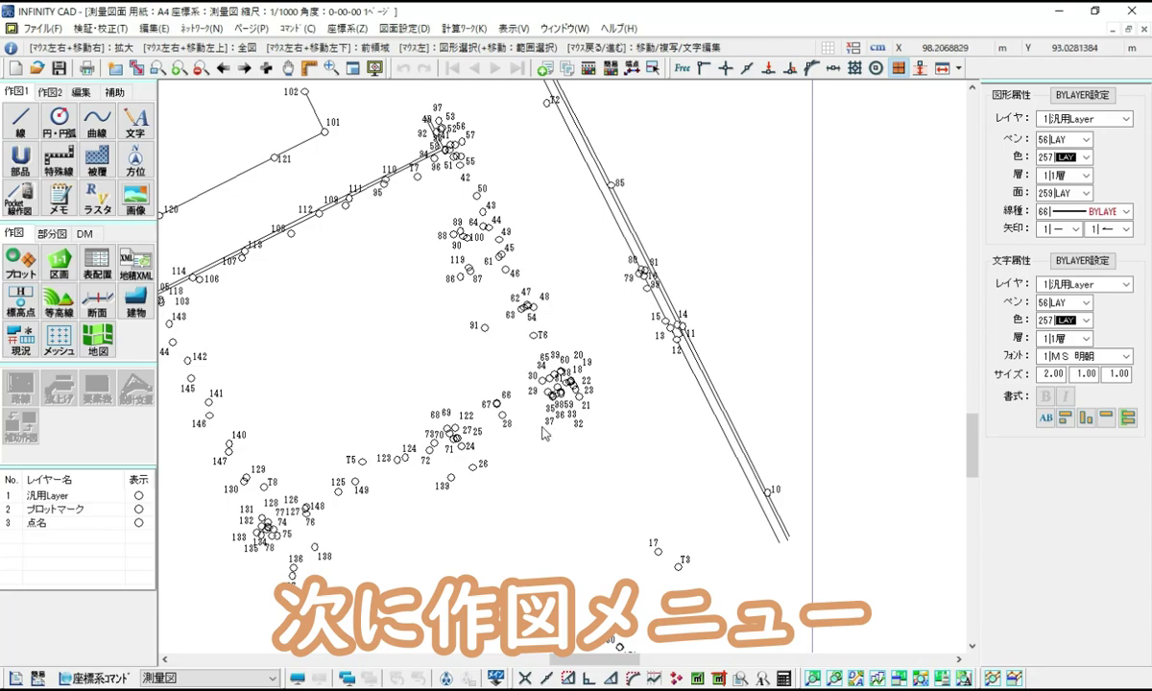
click(23, 123)
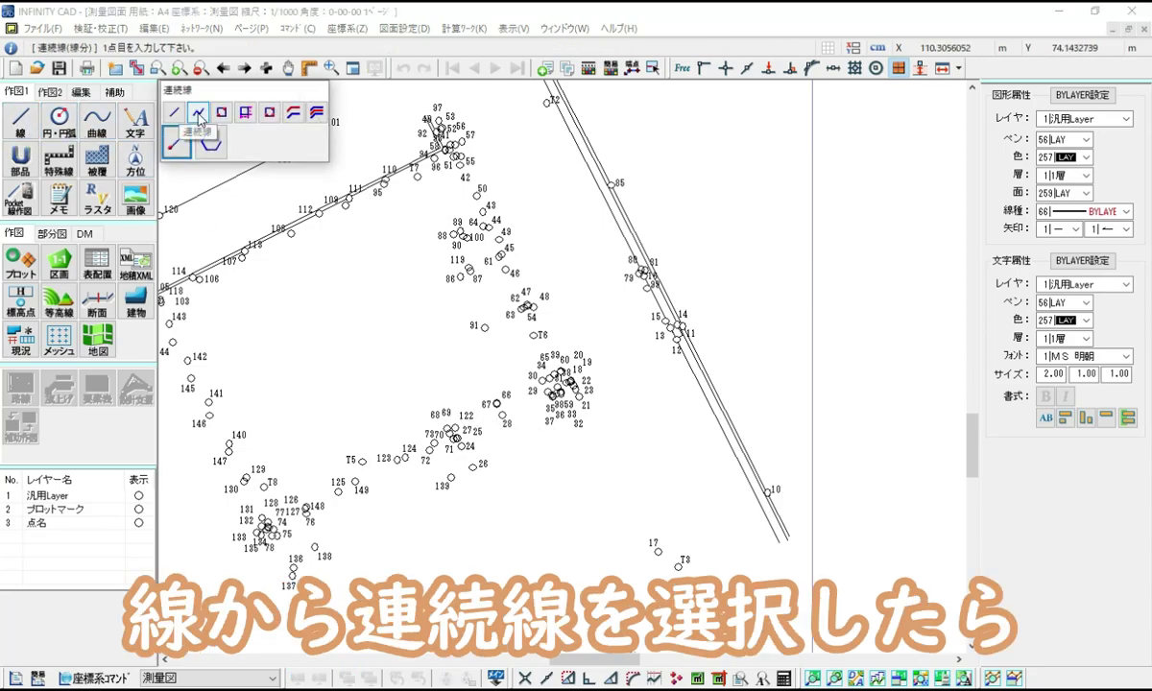
click(199, 113)
scroll(700, 588, up, 3)
click(573, 451)
scroll(432, 188, down, 2)
scroll(461, 336, up, 3)
click(461, 336)
scroll(442, 264, down, 3)
scroll(423, 278, up, 2)
click(416, 290)
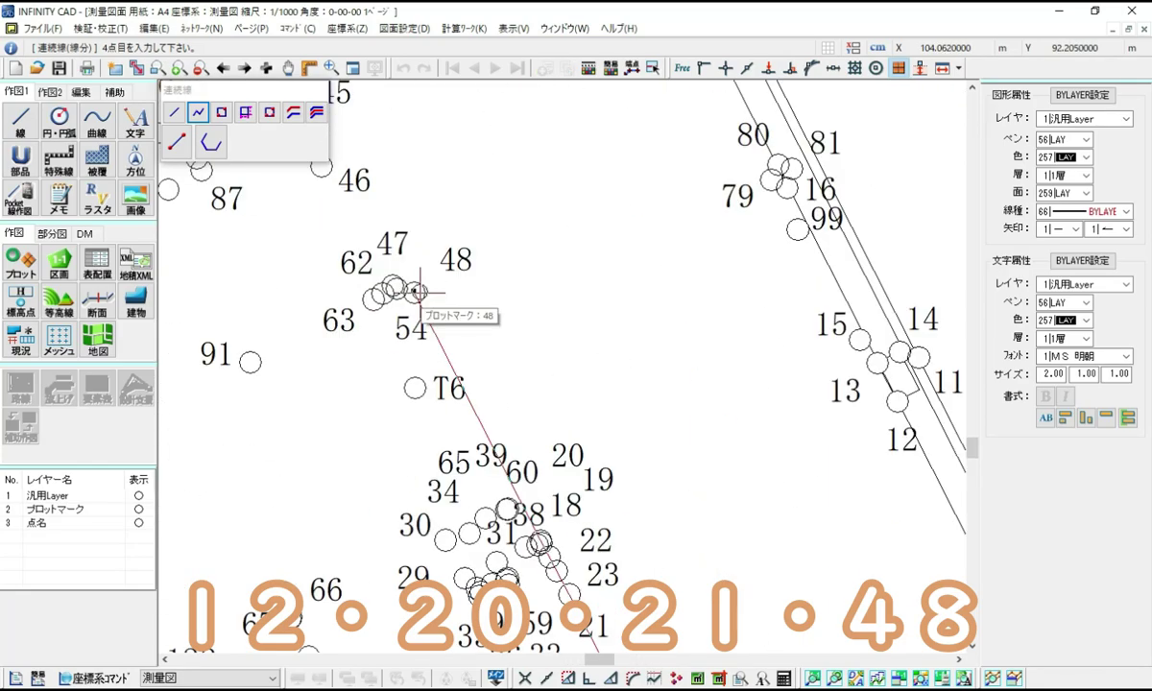
click(416, 290)
- Continue the front road edge line from plot mark 48 through 49, 50, 51, 52 and 53, and finish it
scroll(423, 283, down, 2)
scroll(487, 384, up, 3)
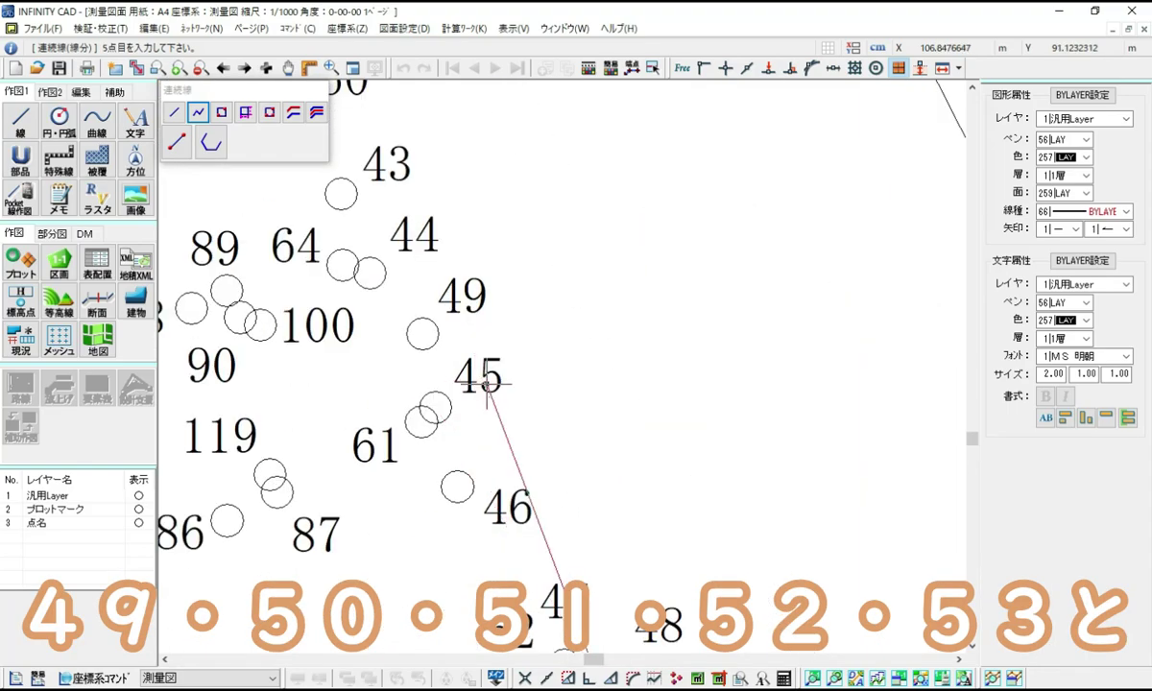
click(422, 334)
scroll(423, 334, down, 3)
scroll(451, 393, up, 3)
click(450, 404)
scroll(451, 394, down, 2)
scroll(456, 380, up, 3)
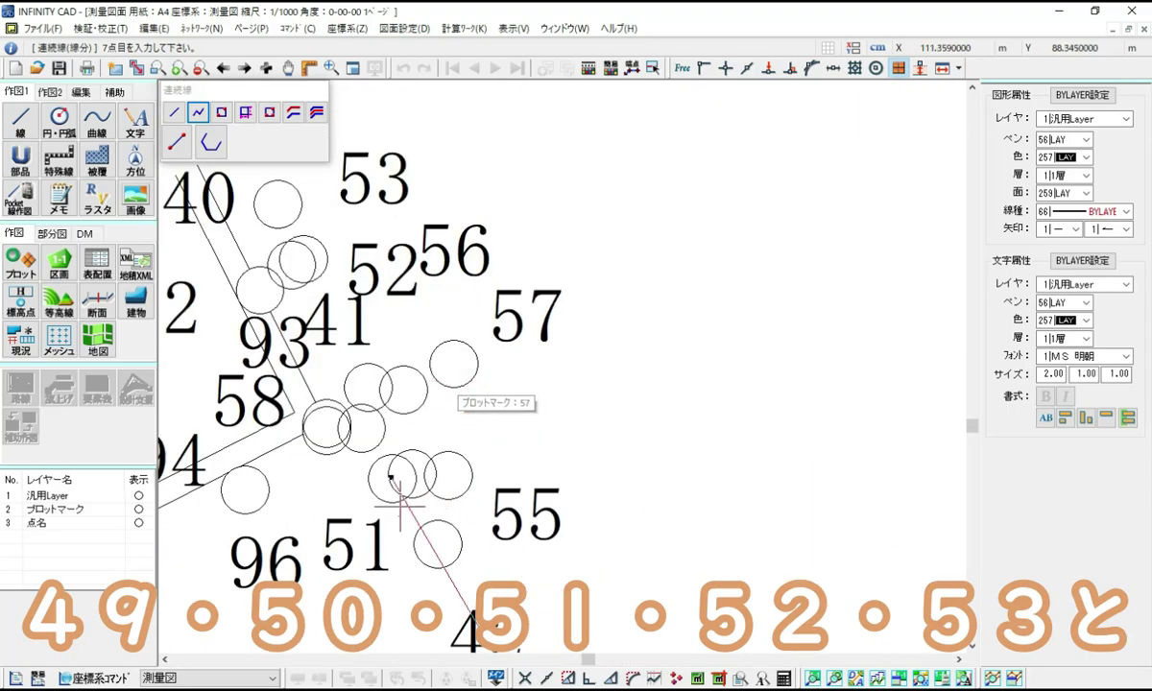
click(412, 475)
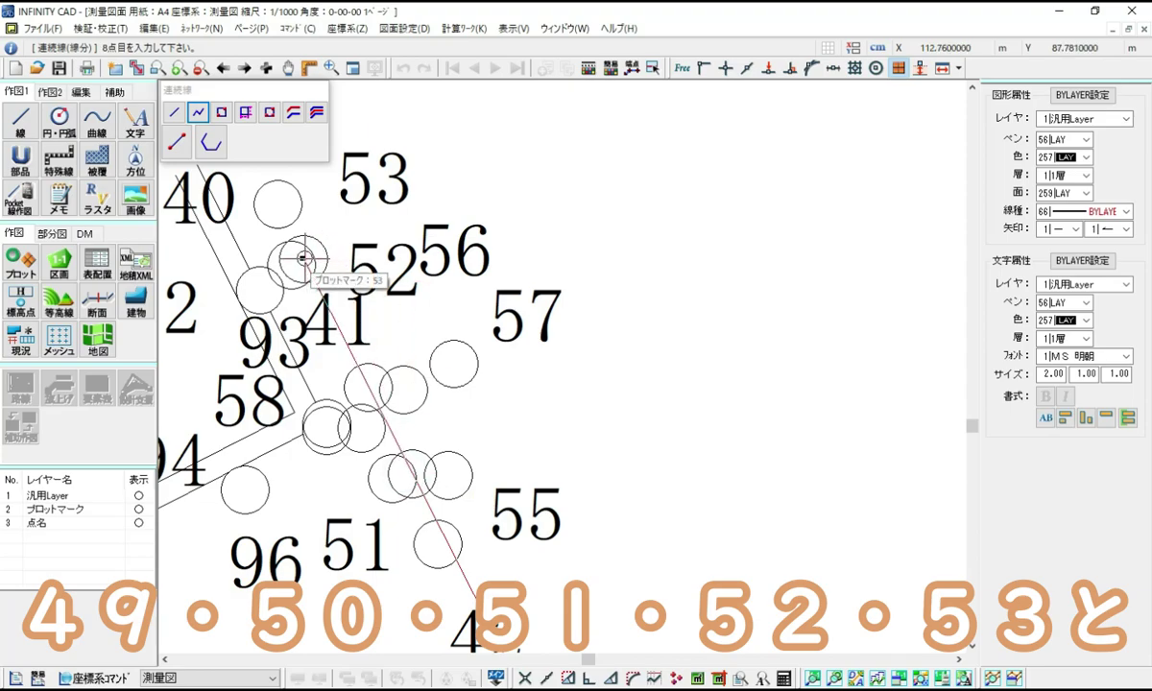
click(372, 399)
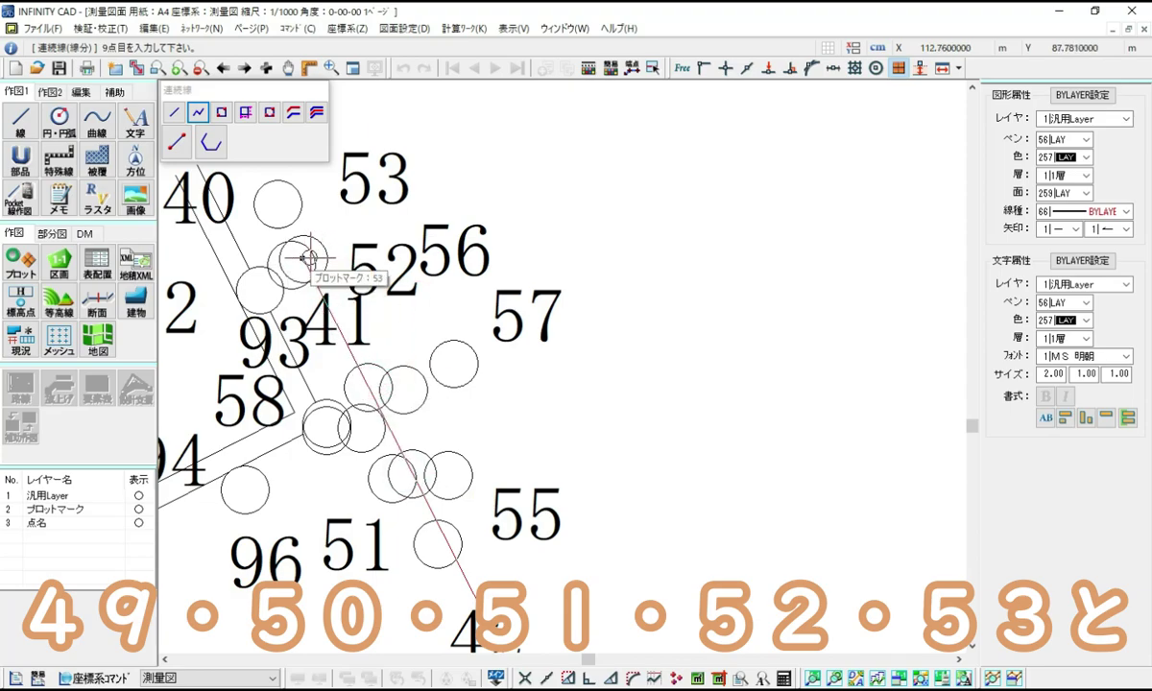
click(303, 258)
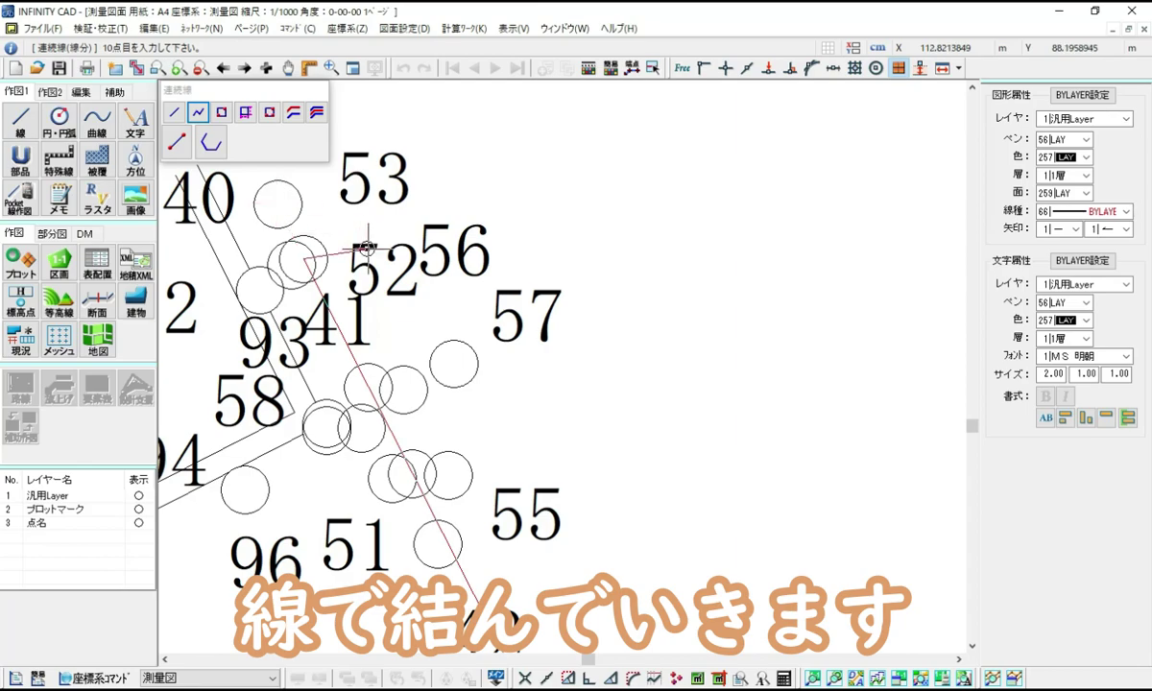
right_click(368, 257)
- Extend the road edge line beyond its plot mark 53 end to near label 97 with a whisker line (ひげ線), using free snap
scroll(476, 276, down, 3)
scroll(499, 297, up, 3)
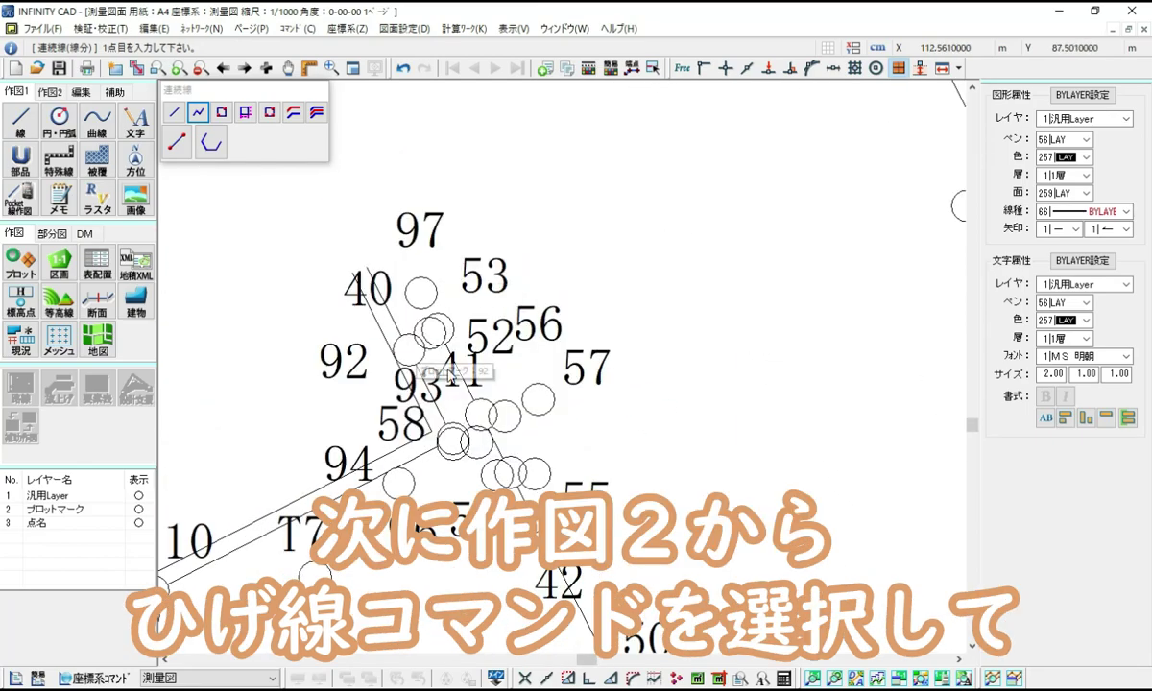
click(57, 92)
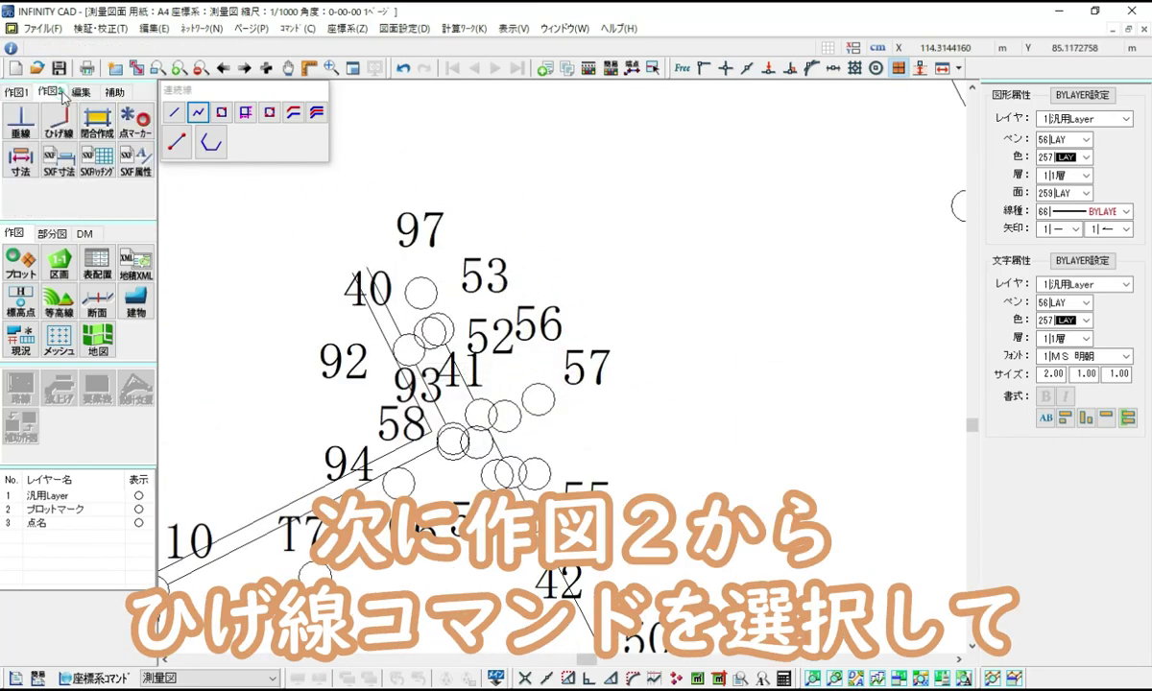
click(60, 123)
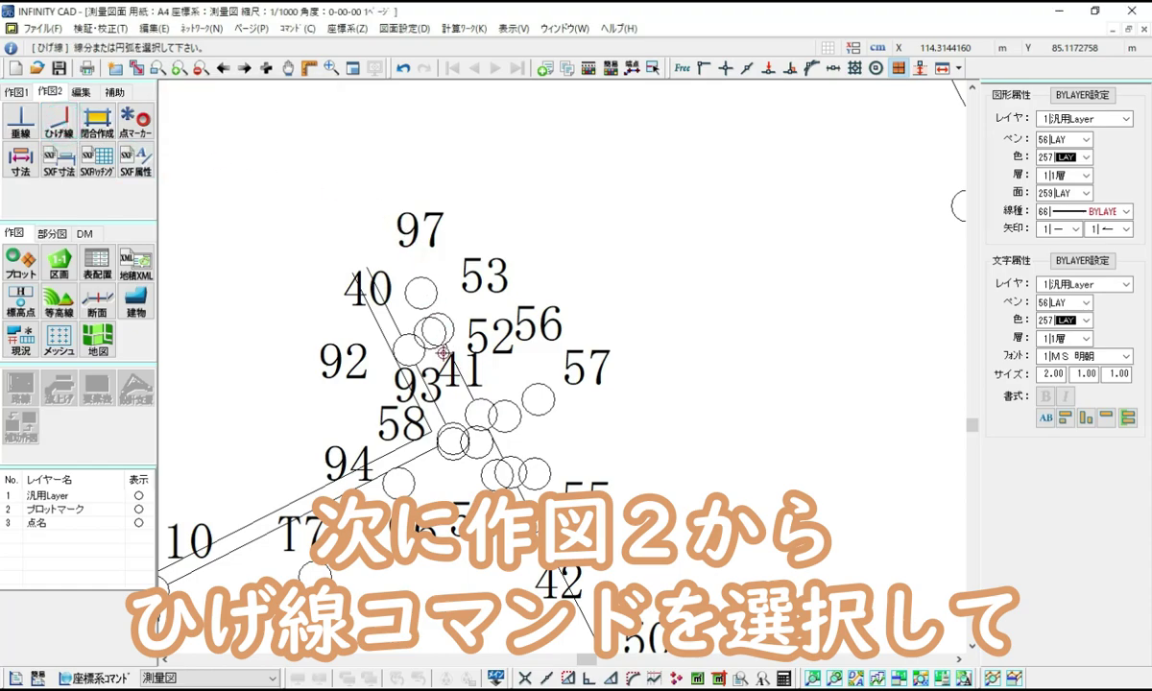
scroll(500, 333, up, 2)
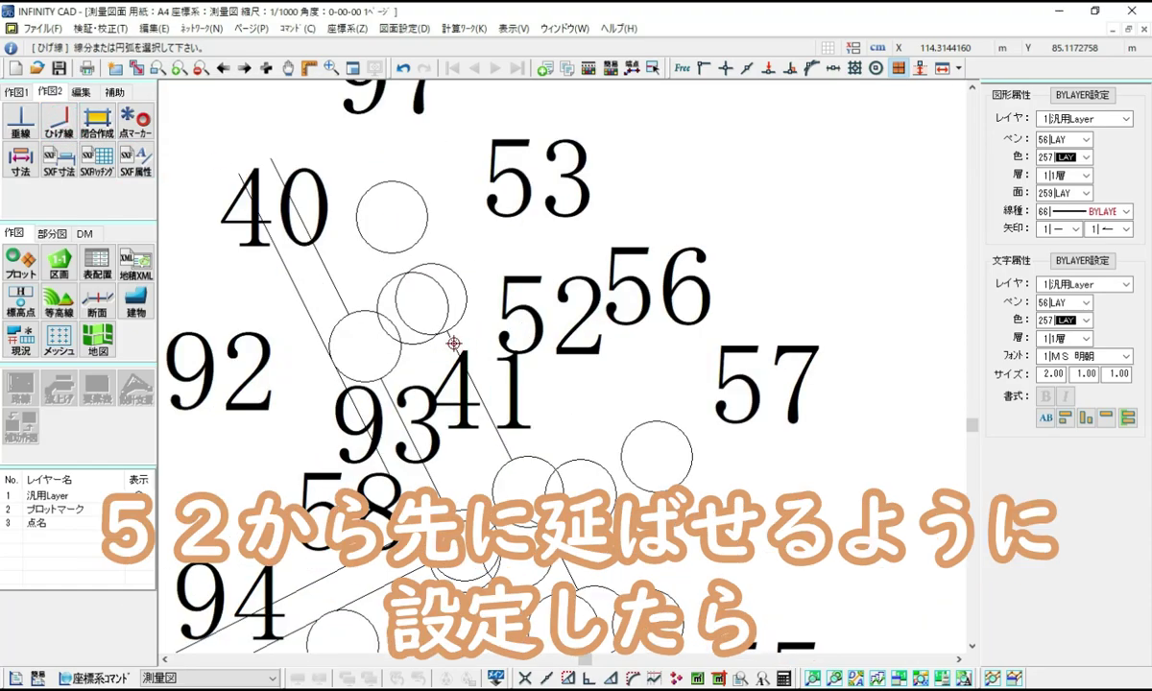
click(453, 343)
scroll(357, 146, down, 2)
middle_drag(360, 151, 390, 232)
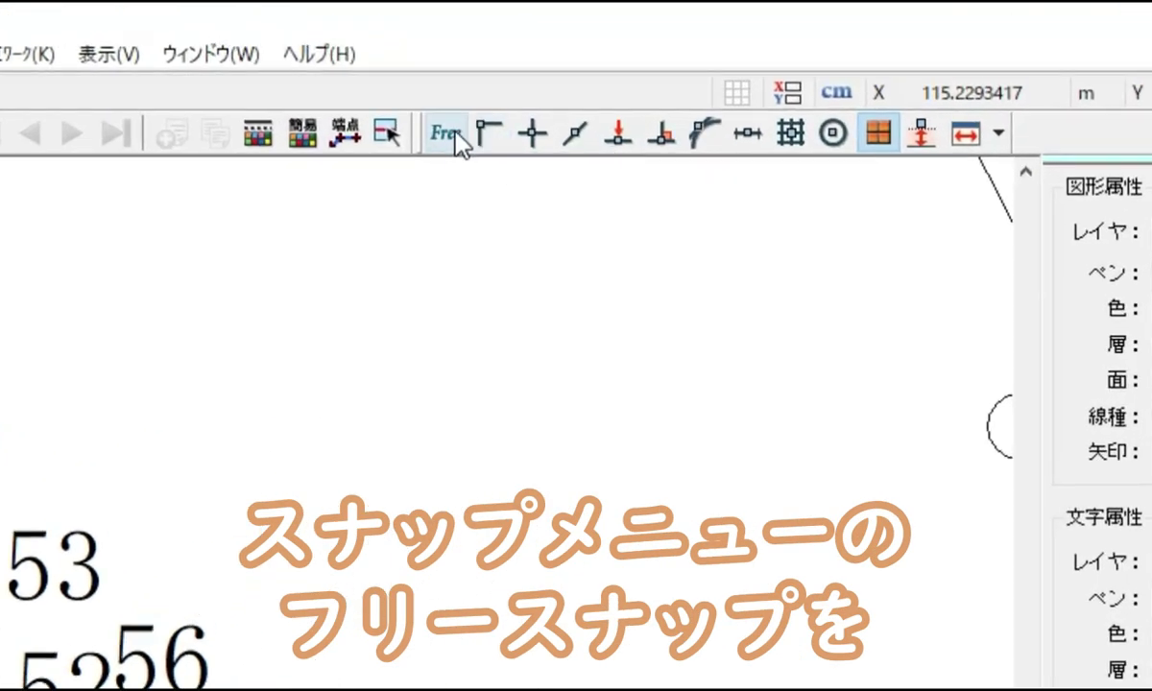
click(457, 137)
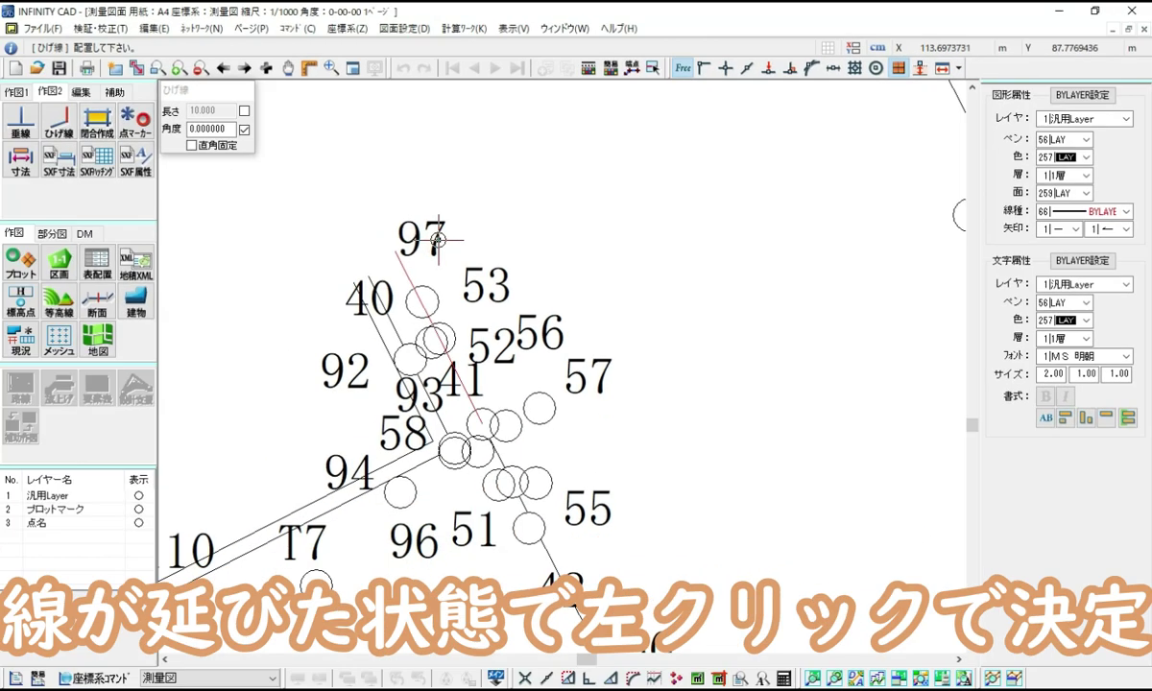
click(438, 240)
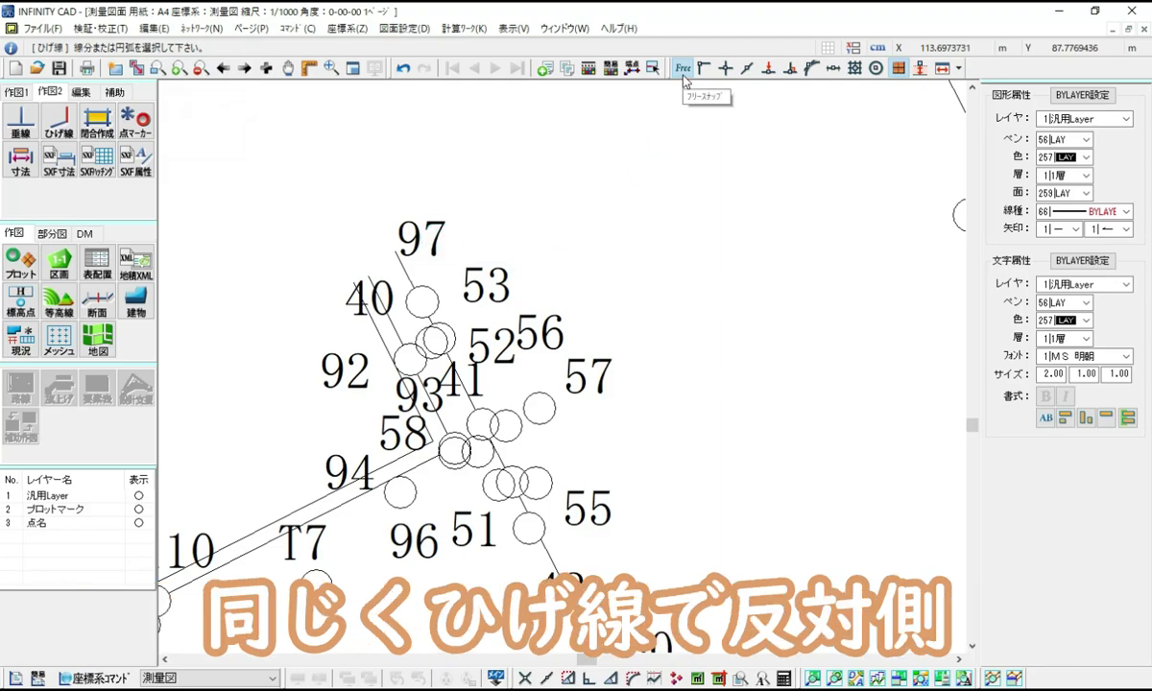
- Extend the road edge line beyond plot mark 17 with another whisker line, and turn free snap off
scroll(588, 432, down, 5)
scroll(656, 569, up, 5)
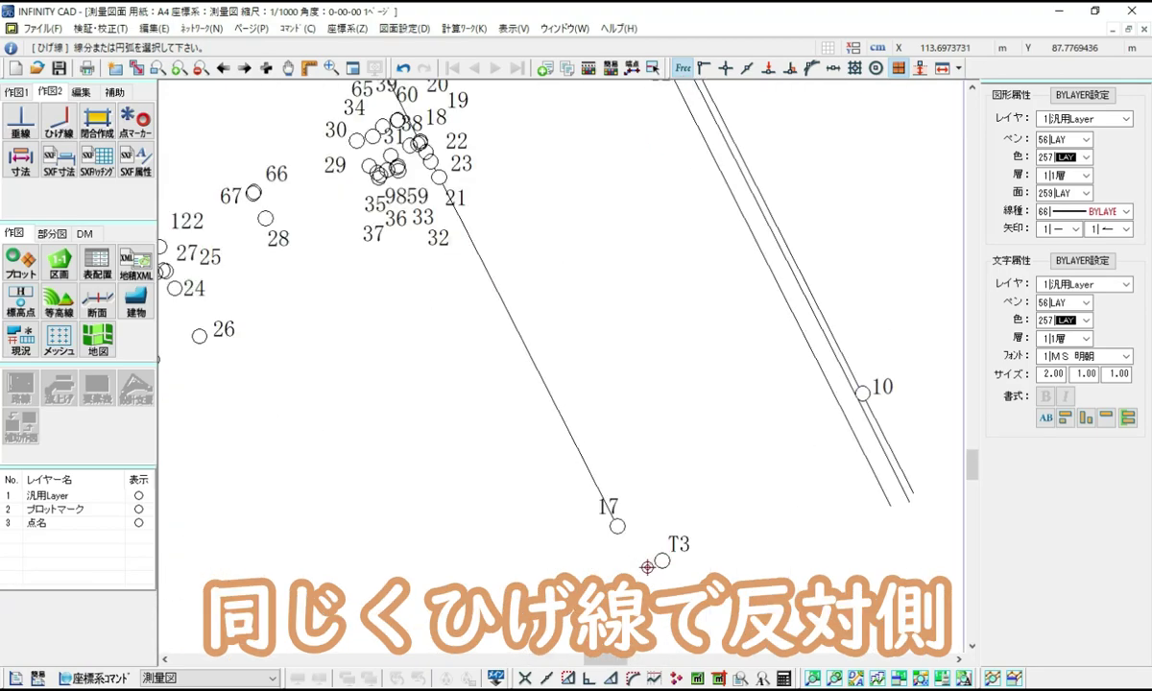
click(562, 444)
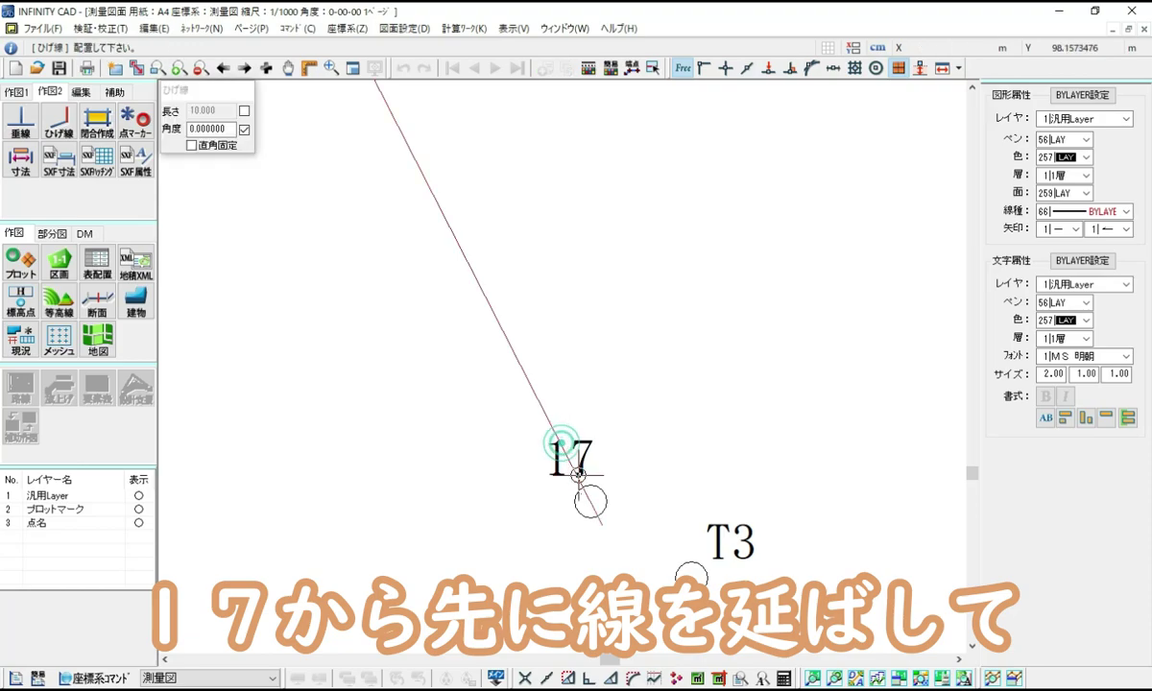
click(652, 613)
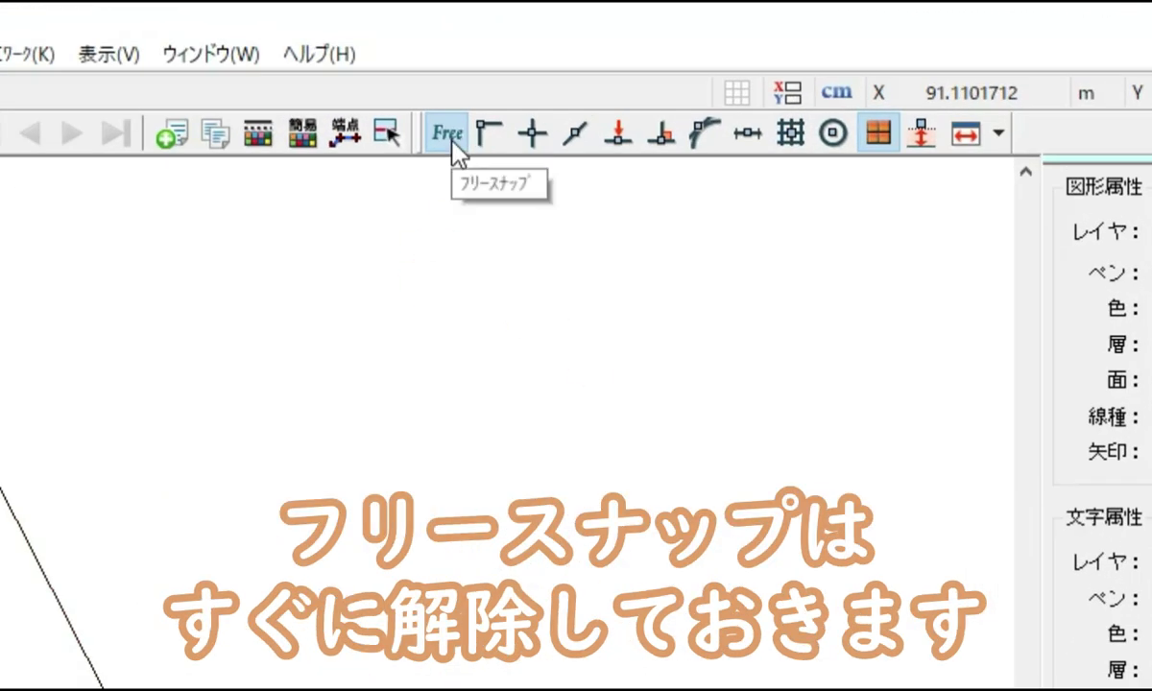
click(447, 134)
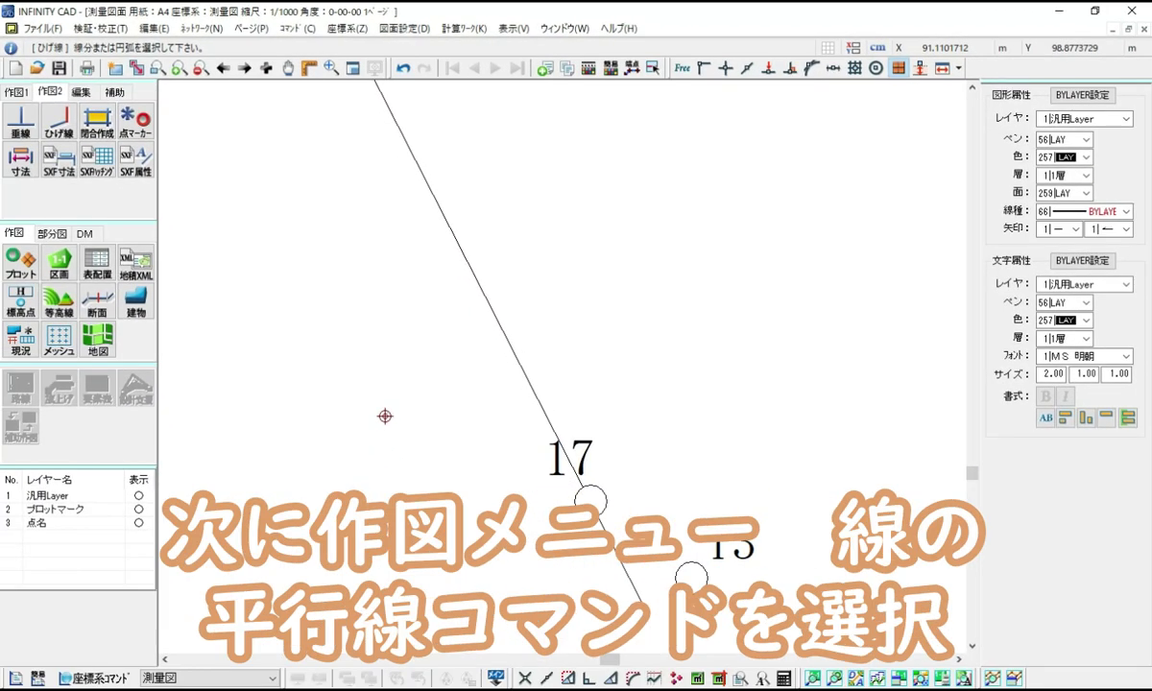
- Set up the parallel line command (平行線) with two right-side offsets of 0.1500 and 0.5500
click(16, 91)
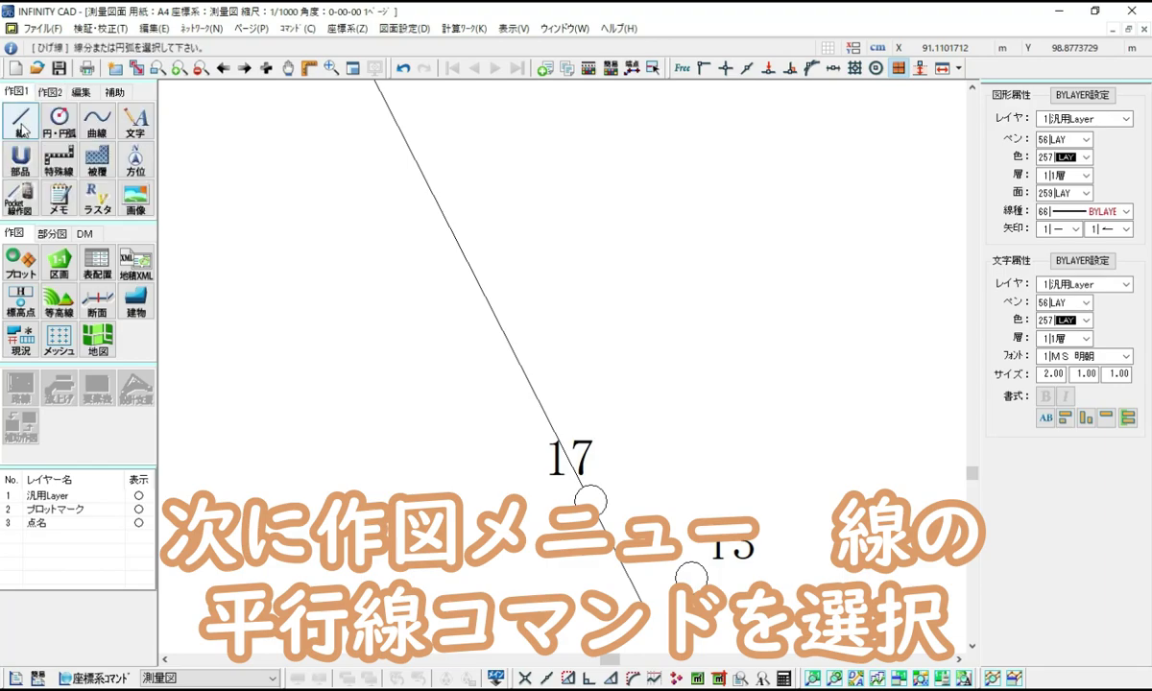
click(20, 123)
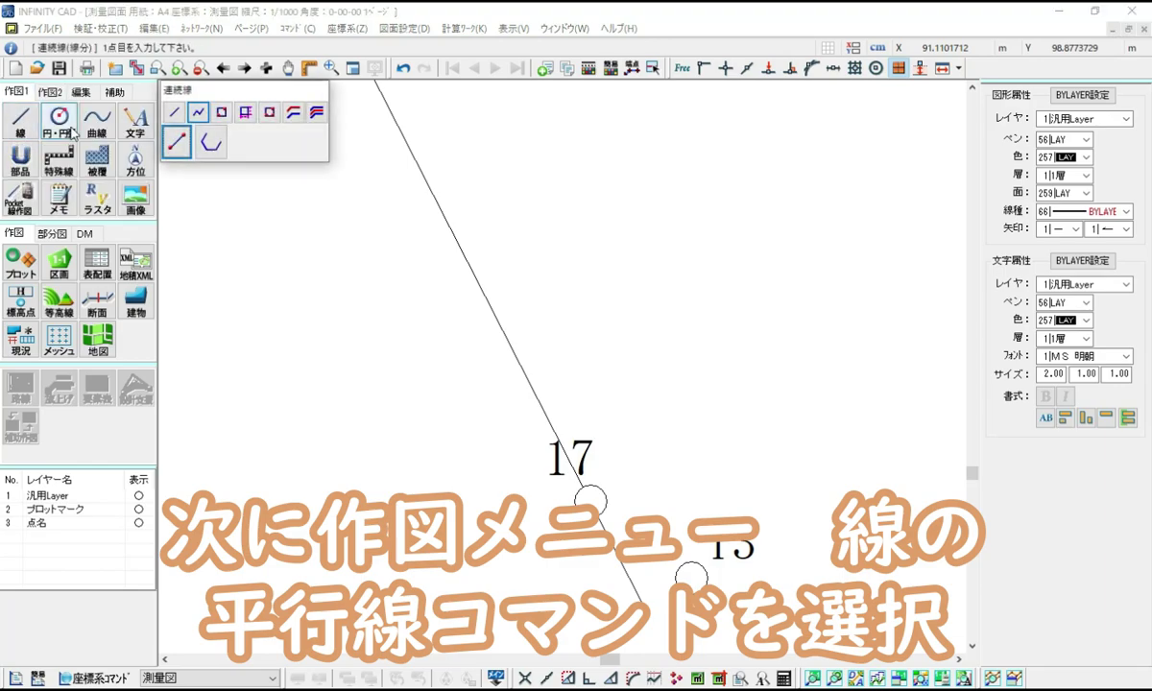
click(294, 116)
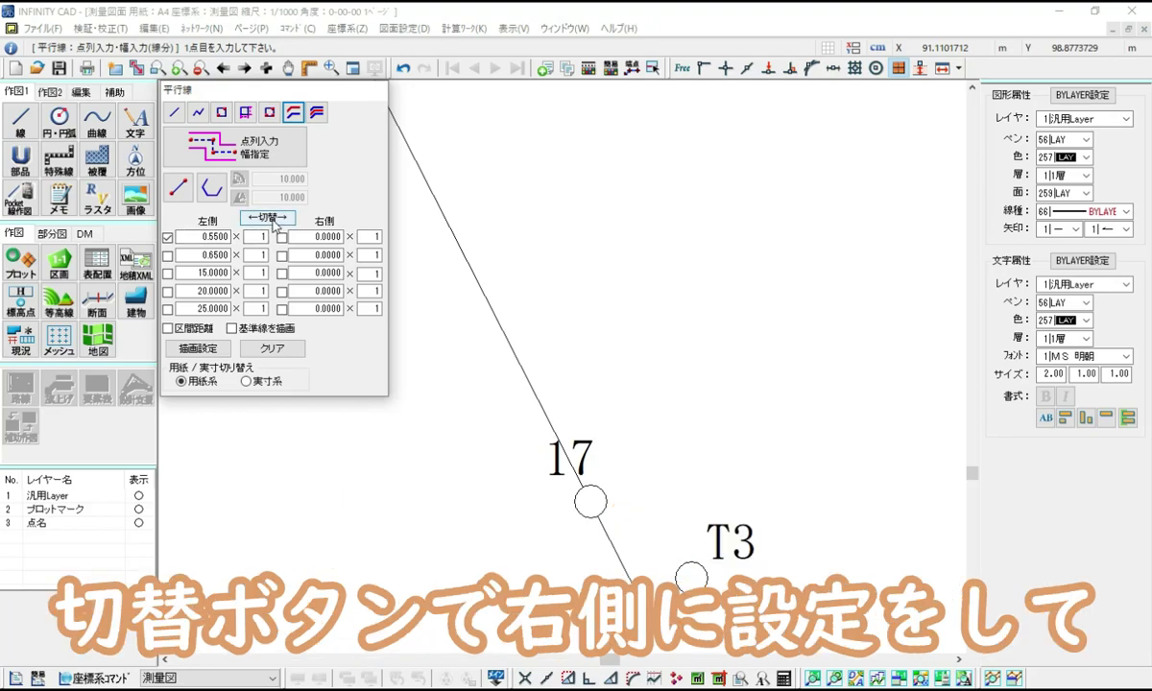
click(272, 218)
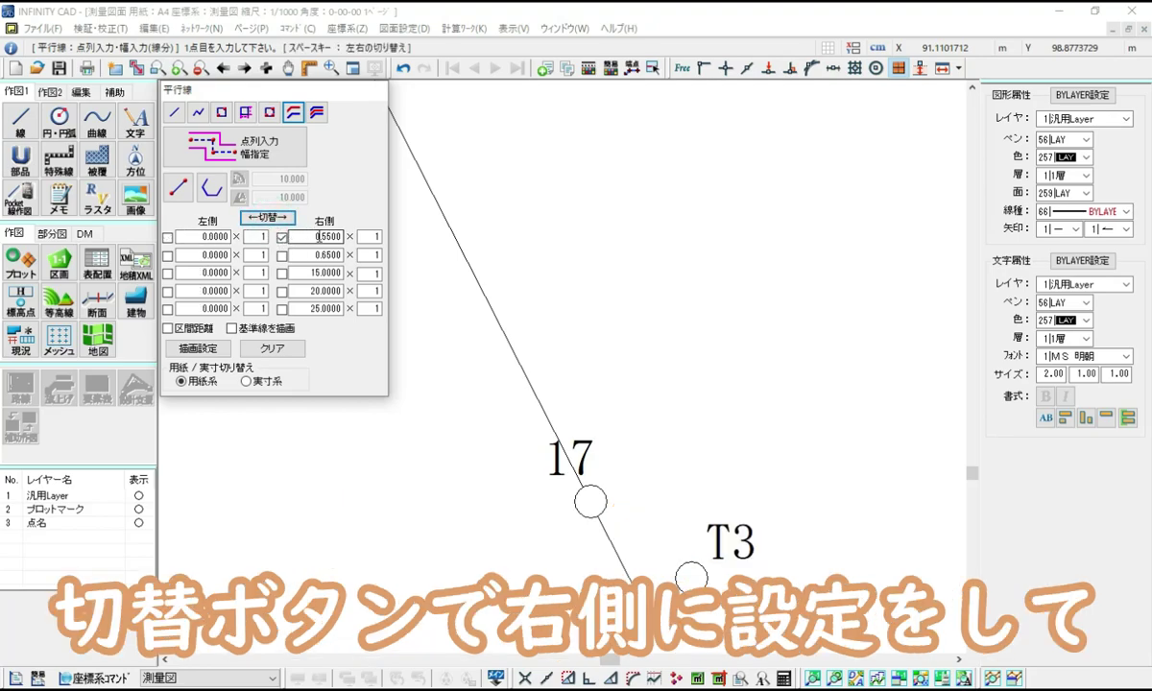
click(281, 256)
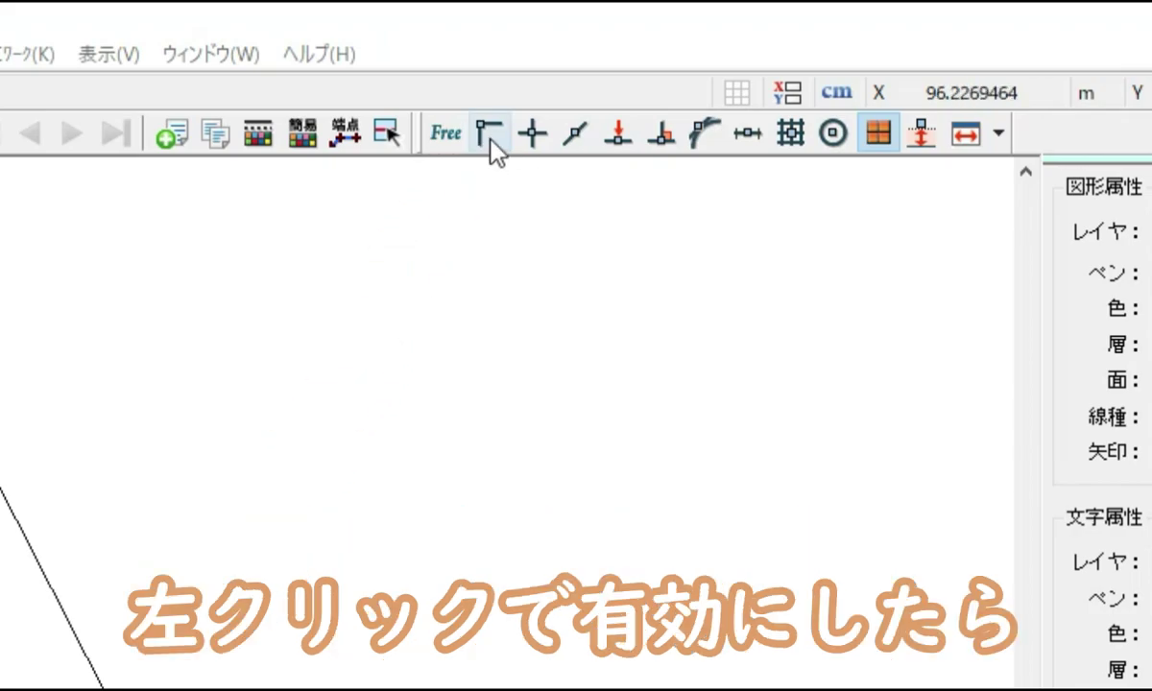
- Draw the two parallel lines with endpoint snap by tracing the road edge from its end beyond 17 to its end near 97
click(489, 134)
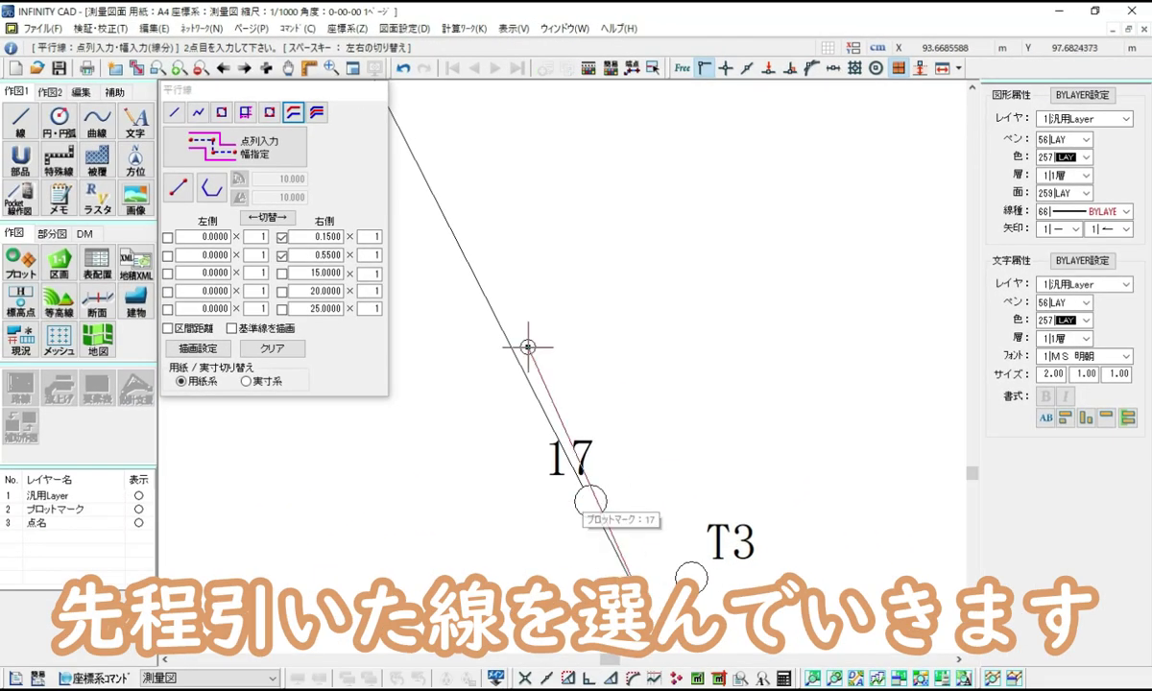
scroll(527, 347, down, 2)
scroll(527, 278, up, 1)
click(501, 257)
scroll(502, 258, down, 2)
click(504, 251)
click(468, 181)
scroll(467, 180, up, 2)
click(465, 159)
scroll(465, 160, up, 1)
click(451, 134)
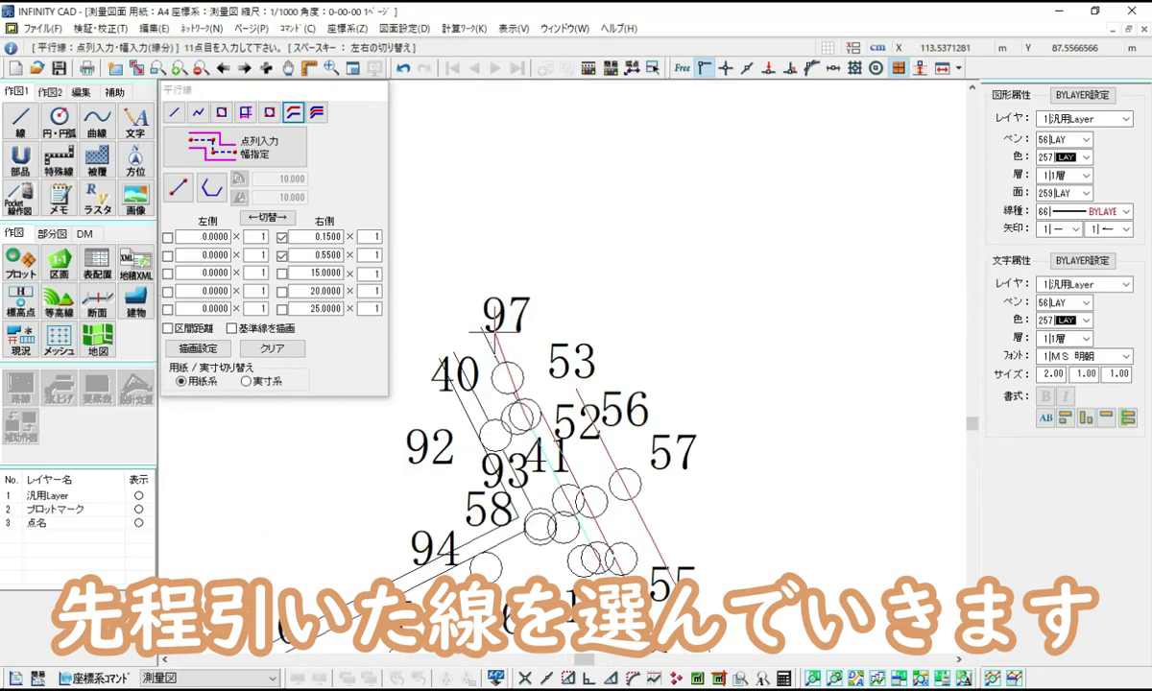
click(436, 115)
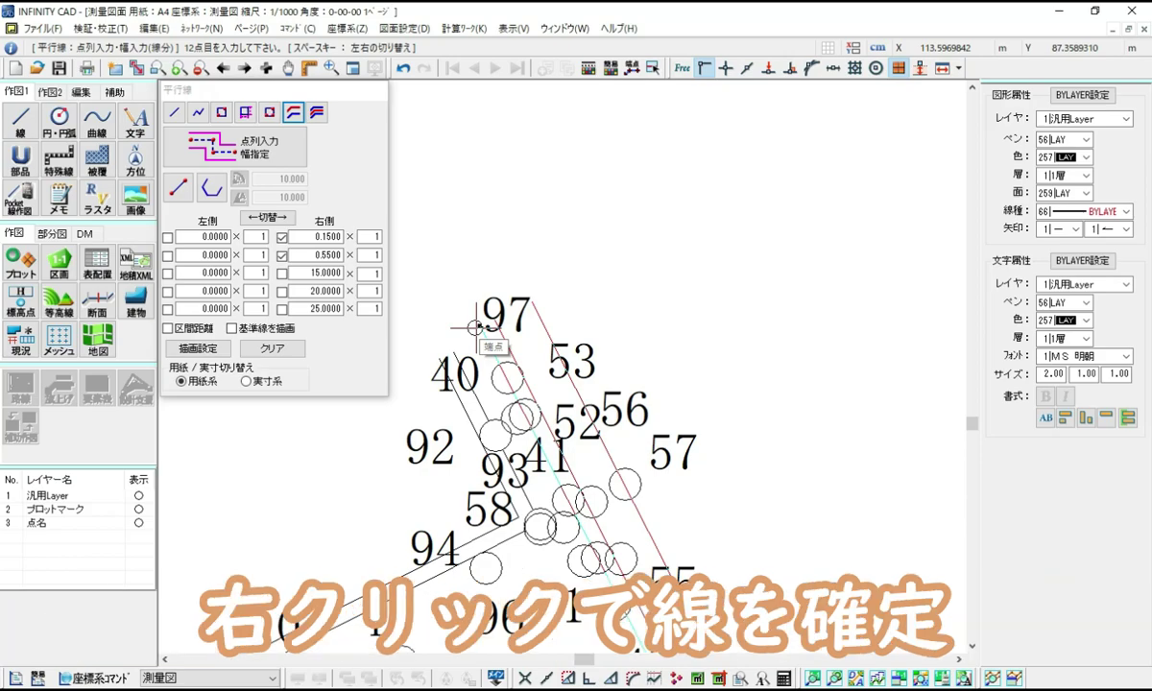
right_click(476, 328)
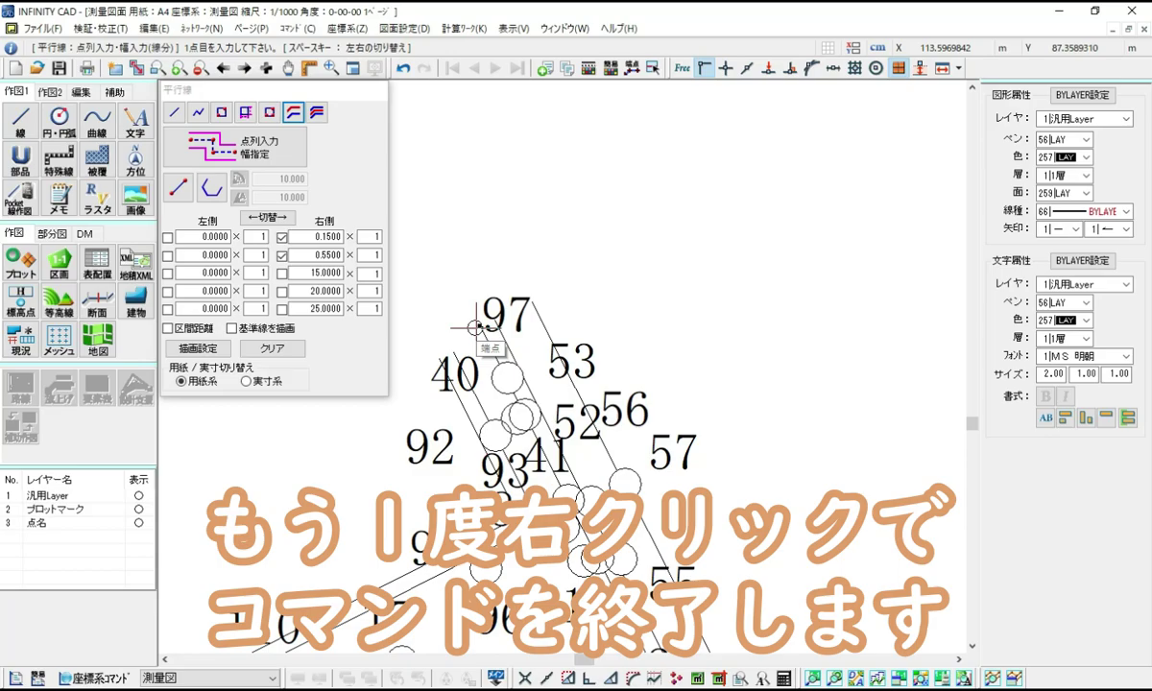
right_click(475, 327)
- Turn endpoint snap (端点スナップ) off
scroll(727, 262, down, 5)
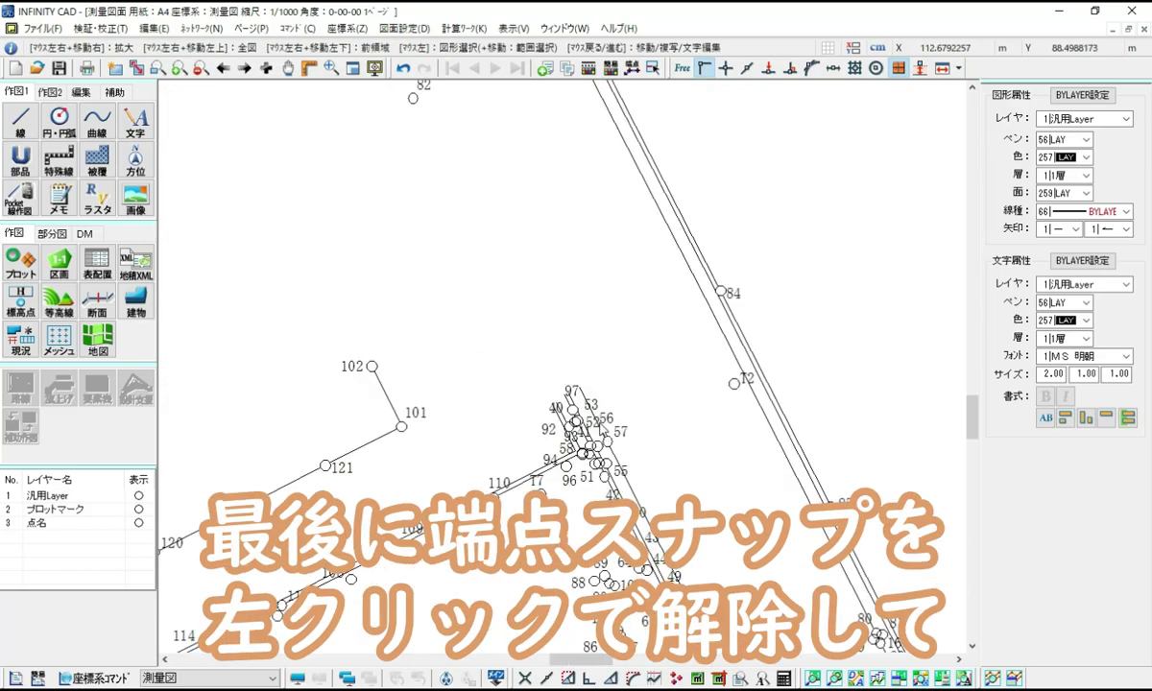
scroll(461, 358, up, 3)
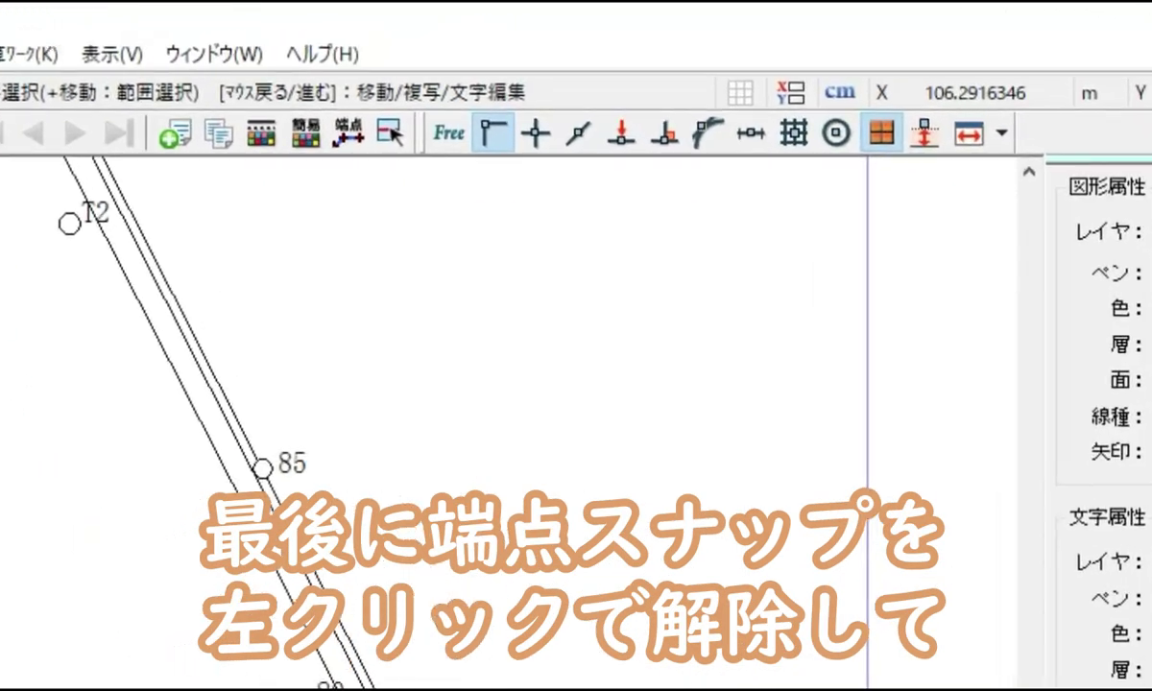
click(483, 146)
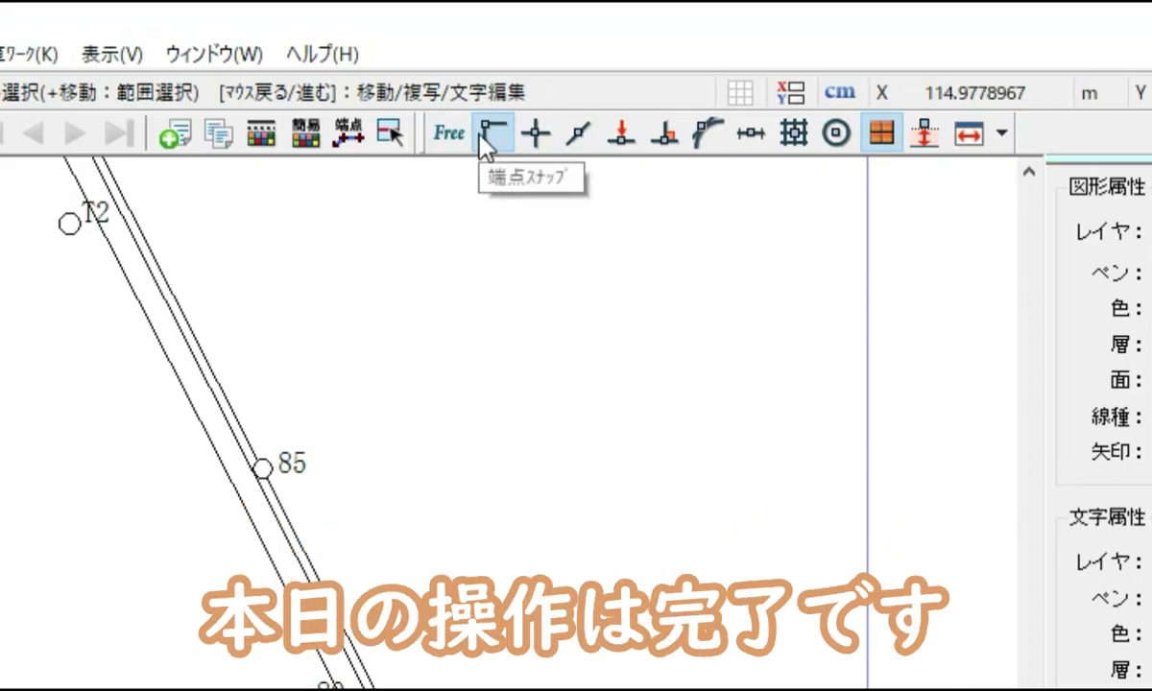
click(483, 139)
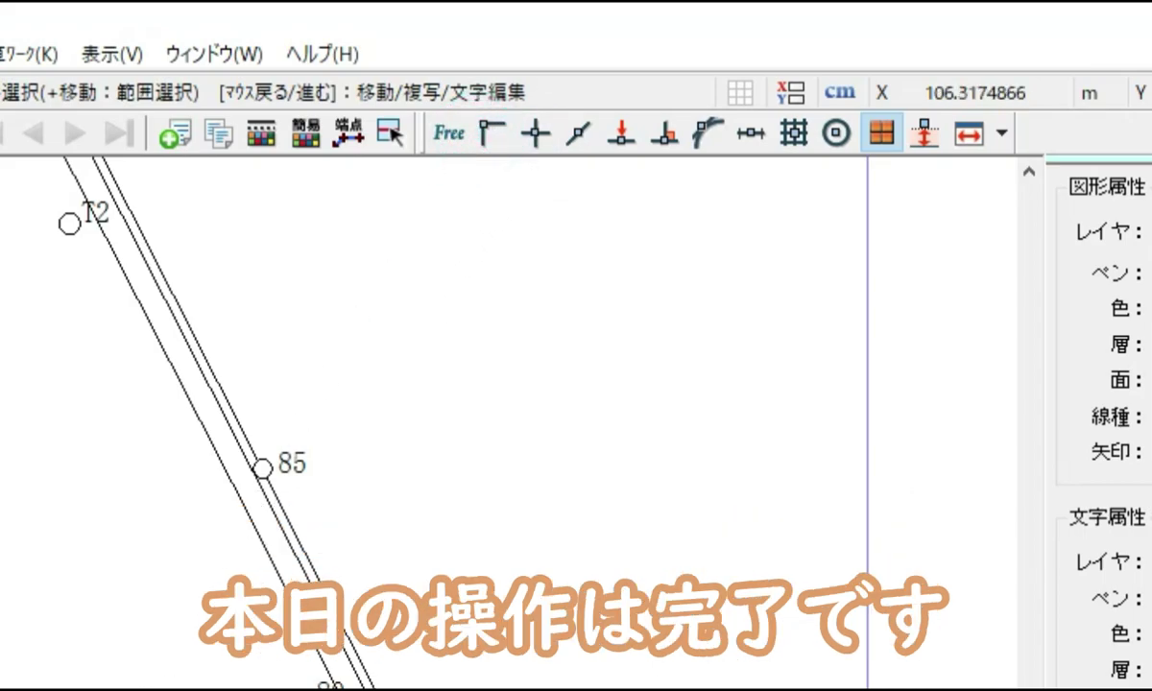